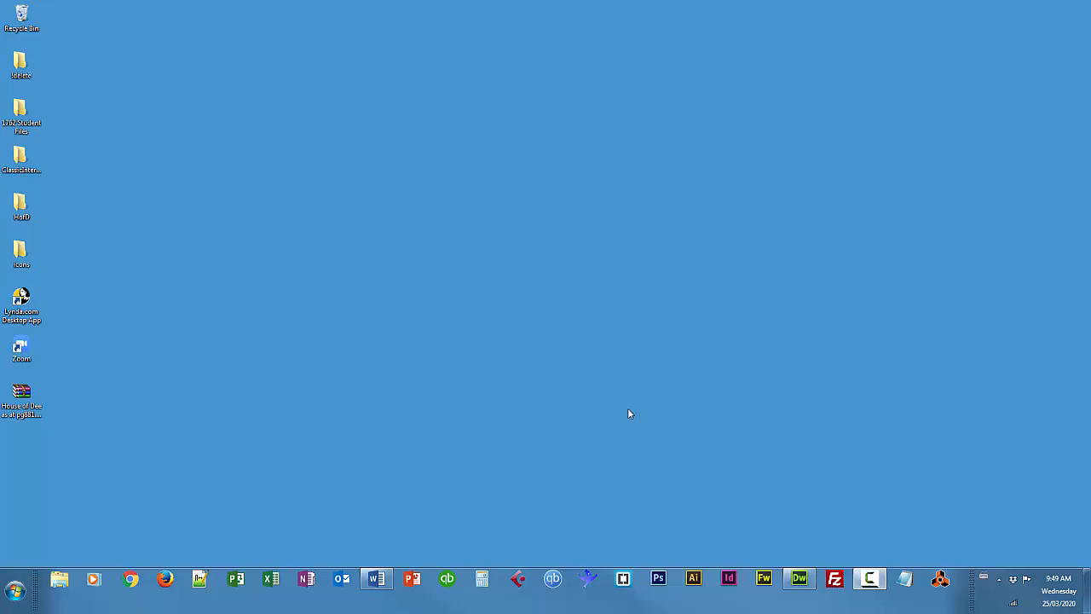
# Launch QuickBooks, postpone the software update, and log in to Classic Interiors Ltd. with the administrator password
pyautogui.click(446, 578)
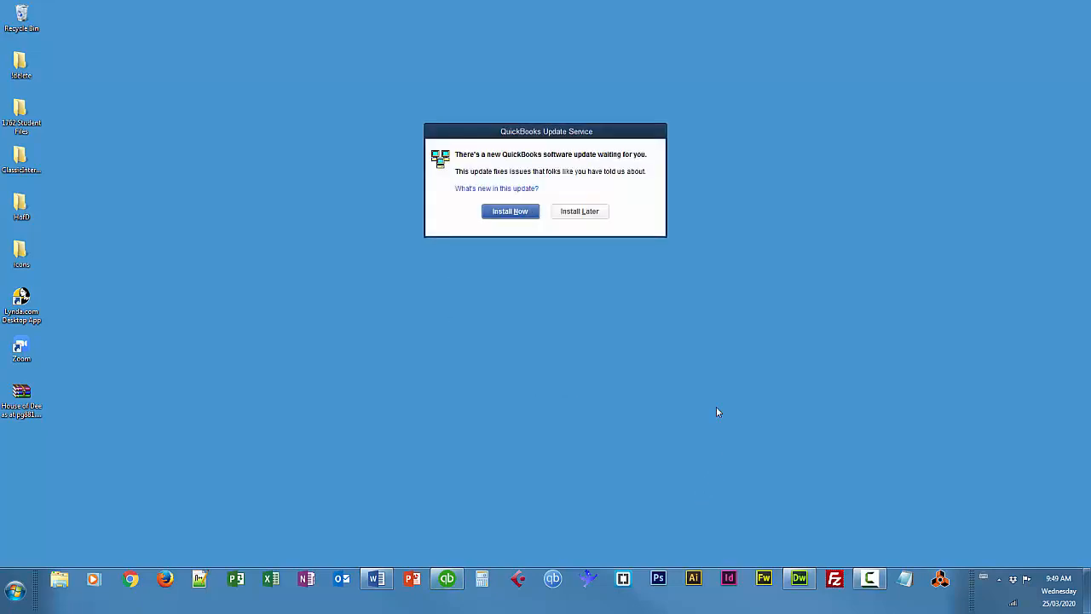
pyautogui.click(585, 214)
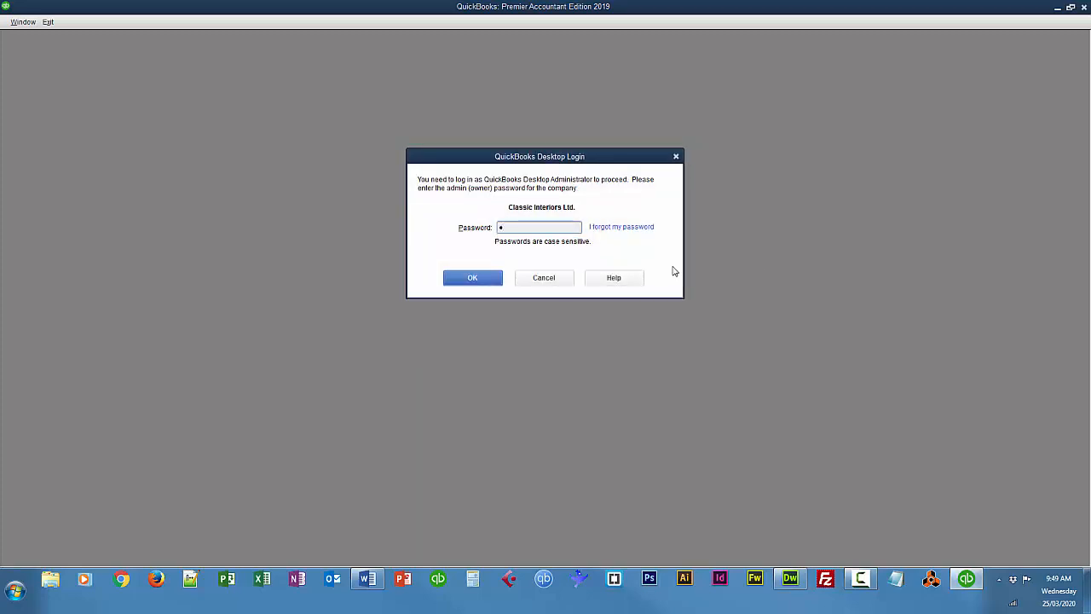
pyautogui.write('•••••')
pyautogui.click(486, 280)
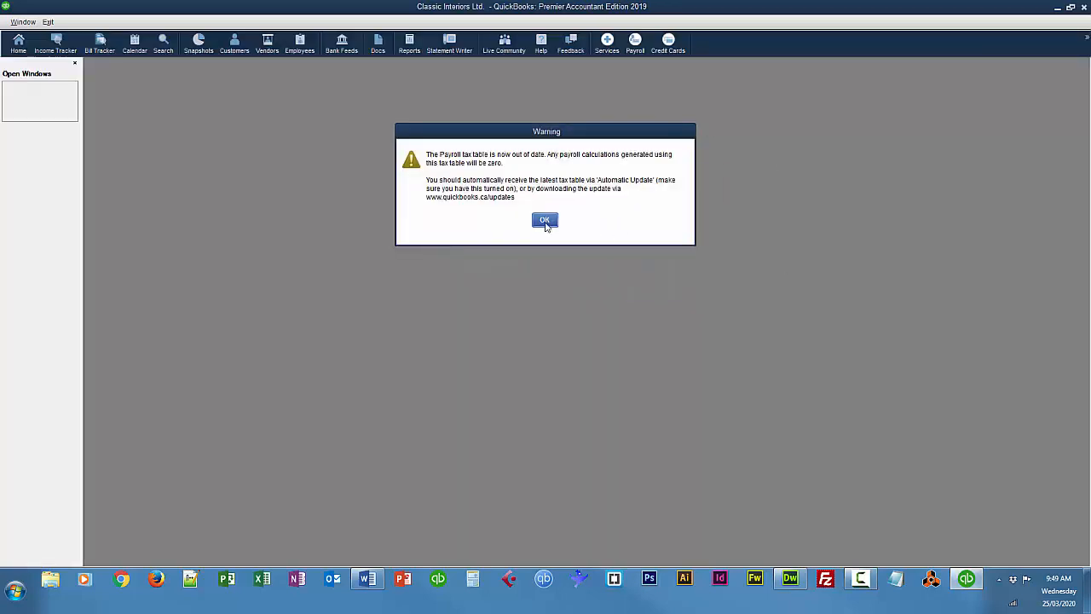
pyautogui.click(545, 221)
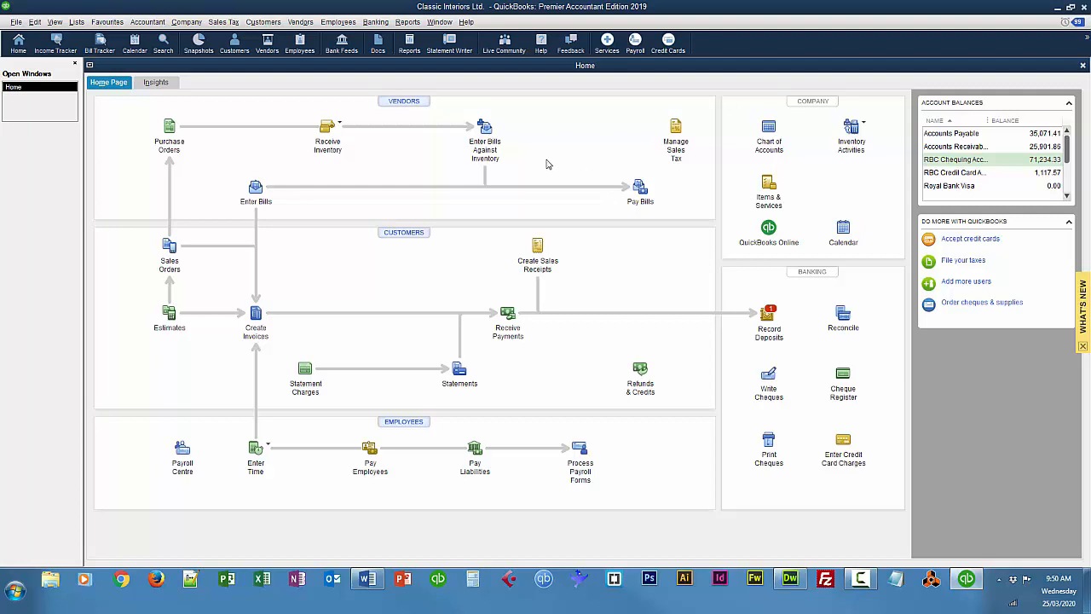
# Enable class tracking for transactions in the company's accounting preferences
pyautogui.click(39, 25)
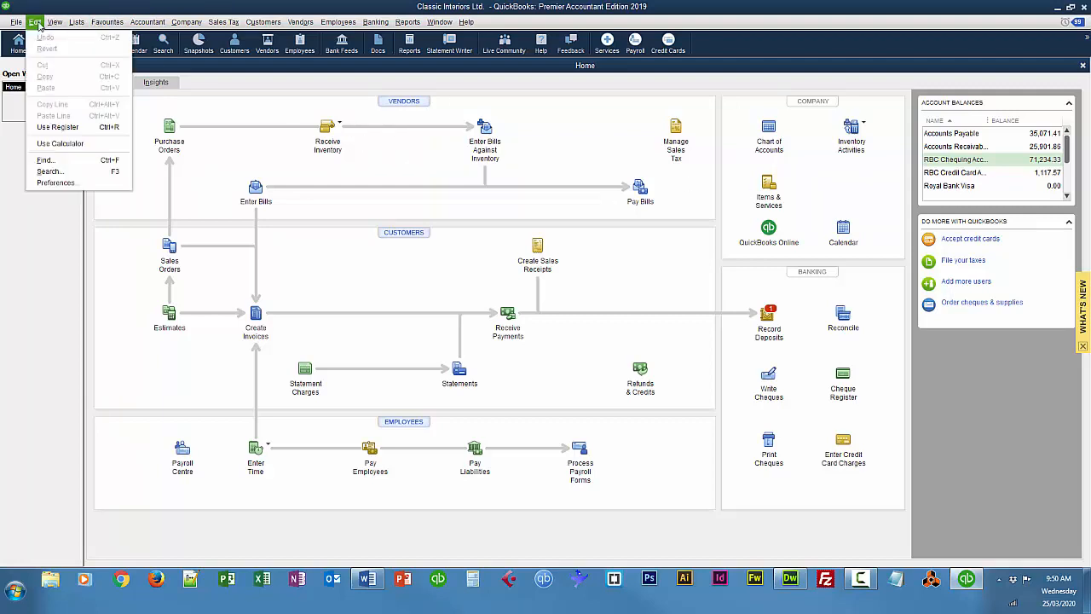
pyautogui.click(50, 185)
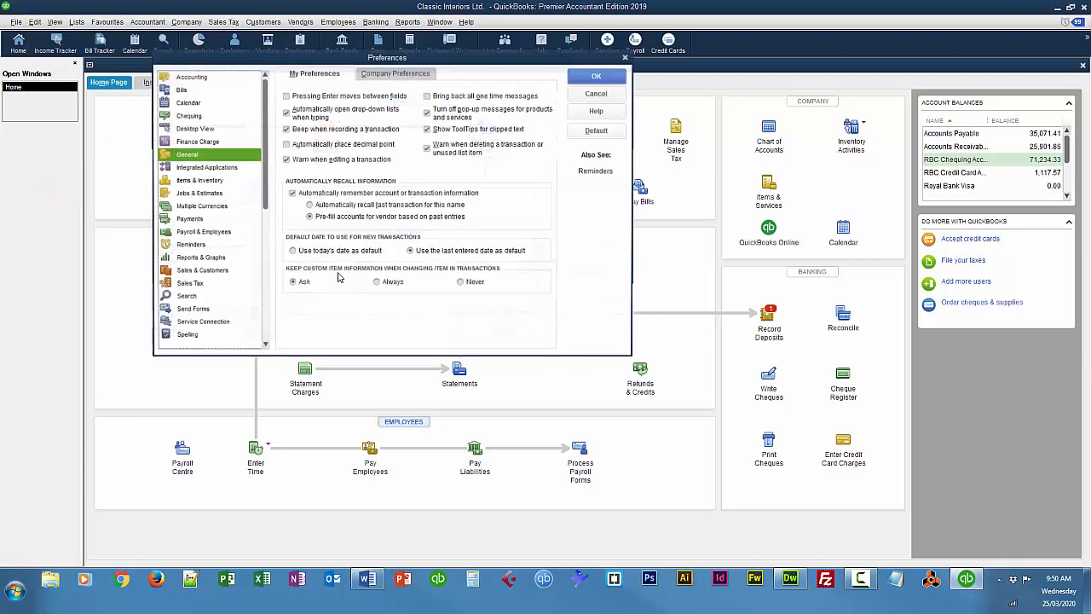
pyautogui.click(189, 77)
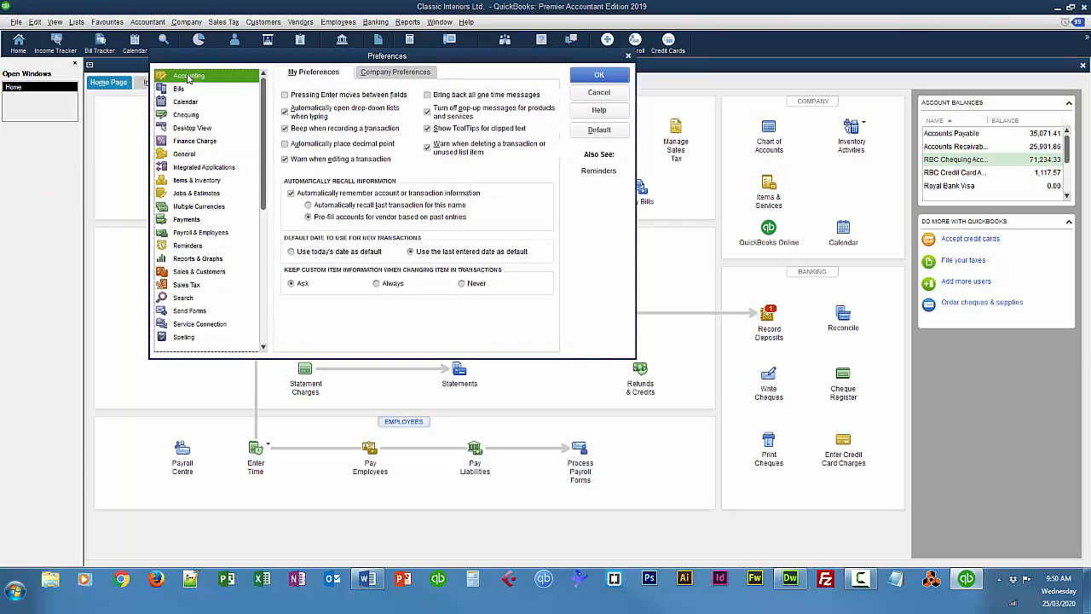
pyautogui.click(395, 74)
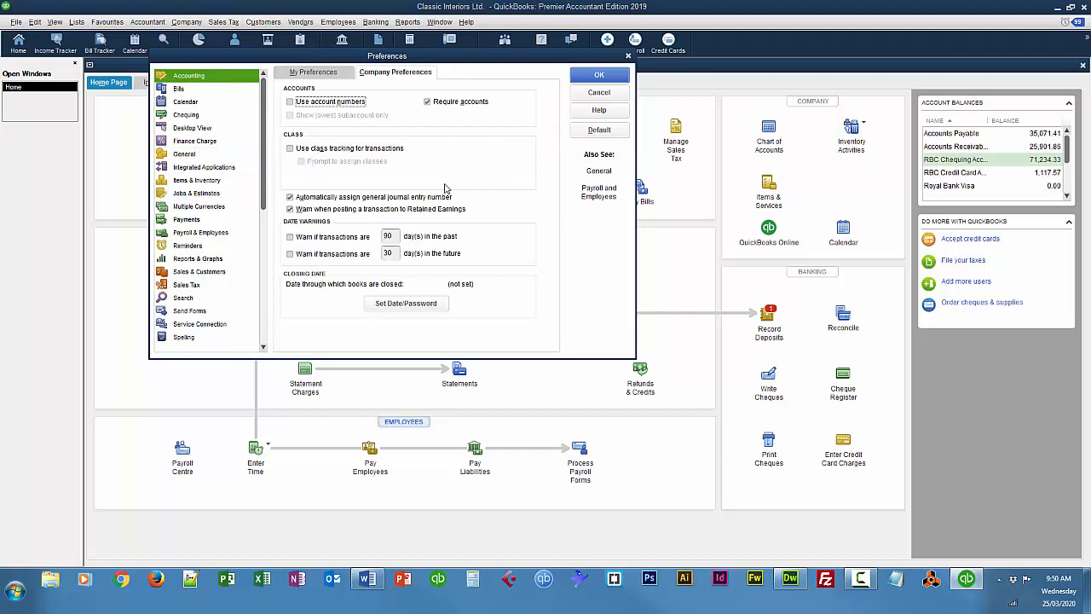
pyautogui.click(290, 150)
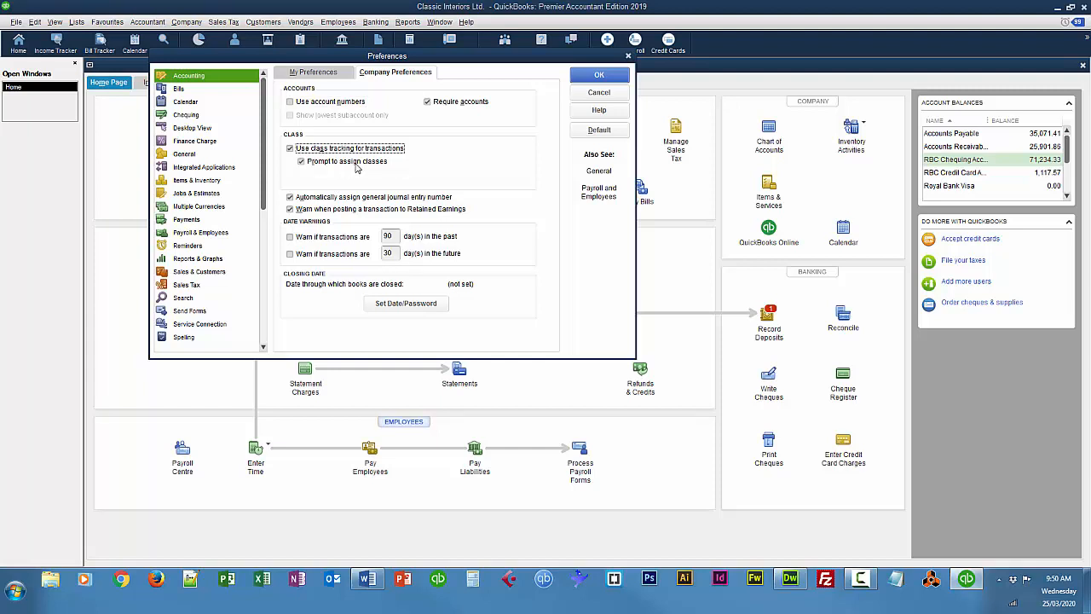
pyautogui.click(599, 75)
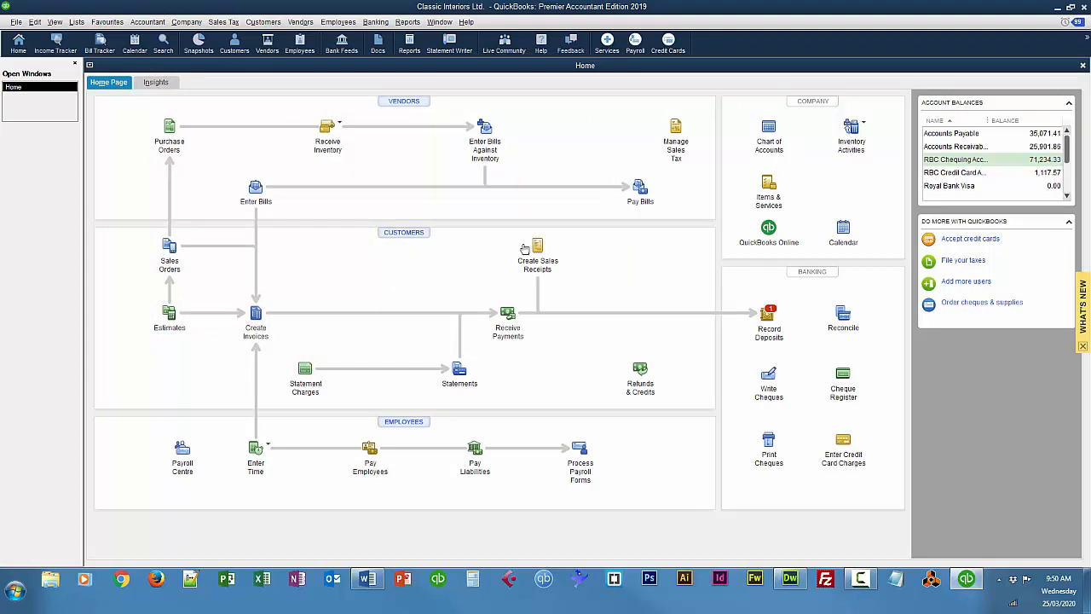
# Create a class named Carpet Department in the class list
pyautogui.click(79, 24)
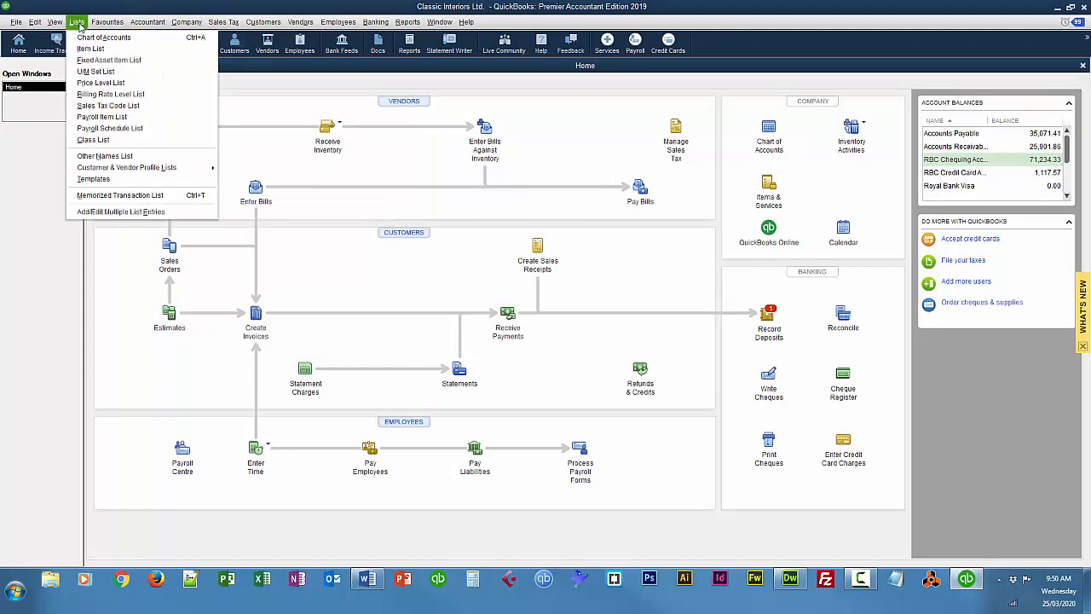
pyautogui.click(92, 140)
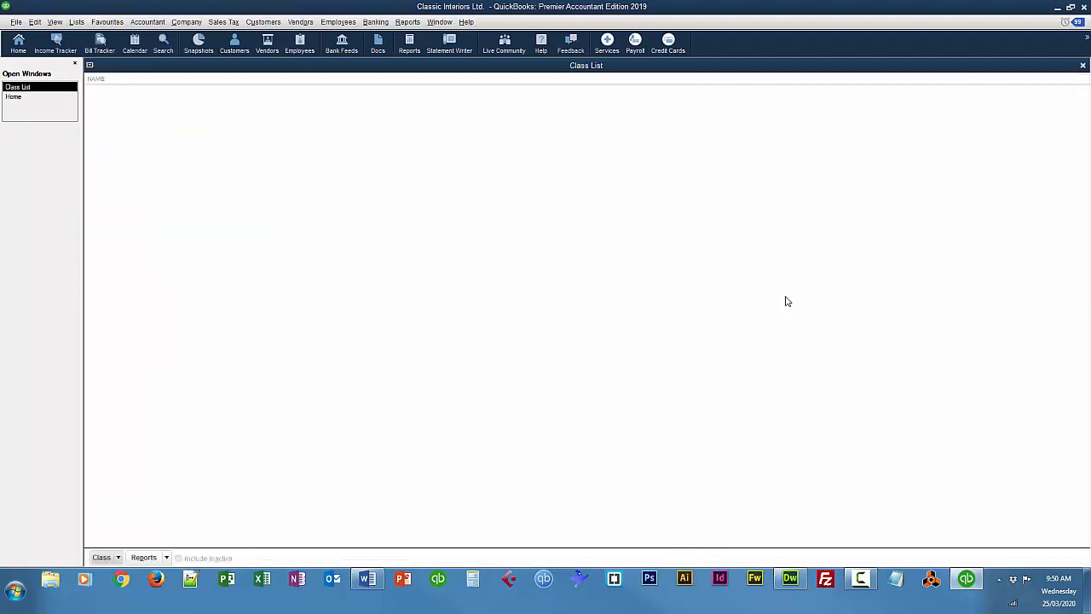
pyautogui.click(32, 24)
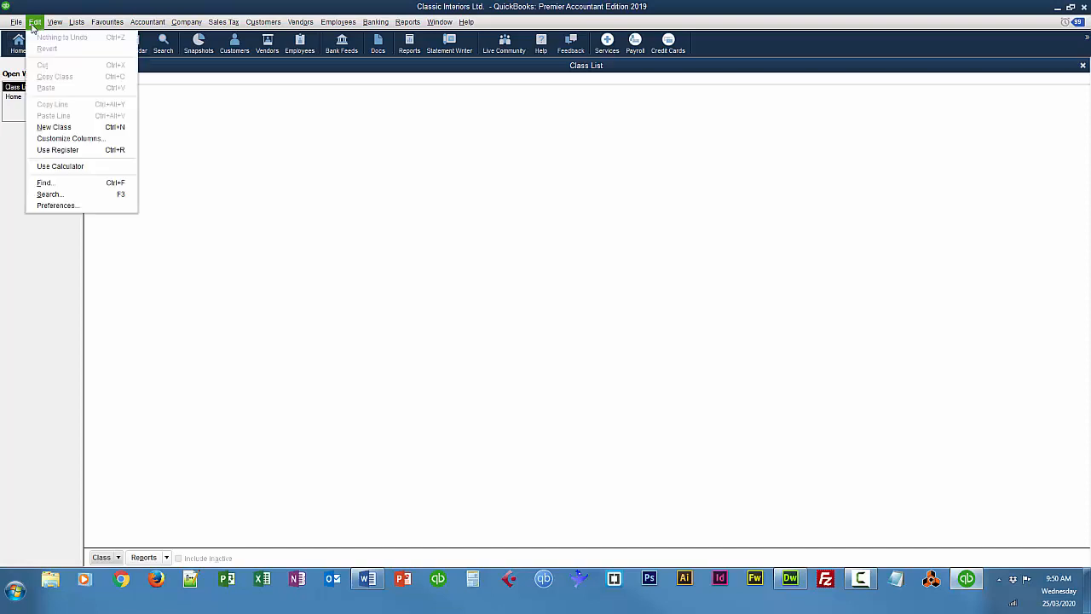
pyautogui.click(54, 127)
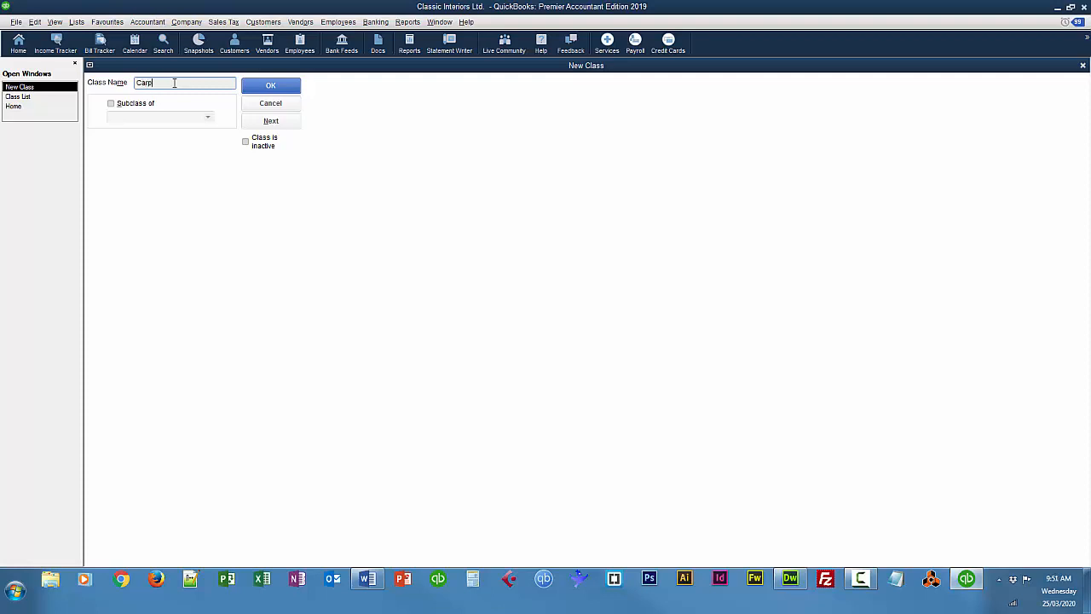
pyautogui.write('Carpet Department')
pyautogui.click(273, 124)
# Add a second class named Tables Department and close the class list
pyautogui.write('Tables Department')
pyautogui.click(260, 87)
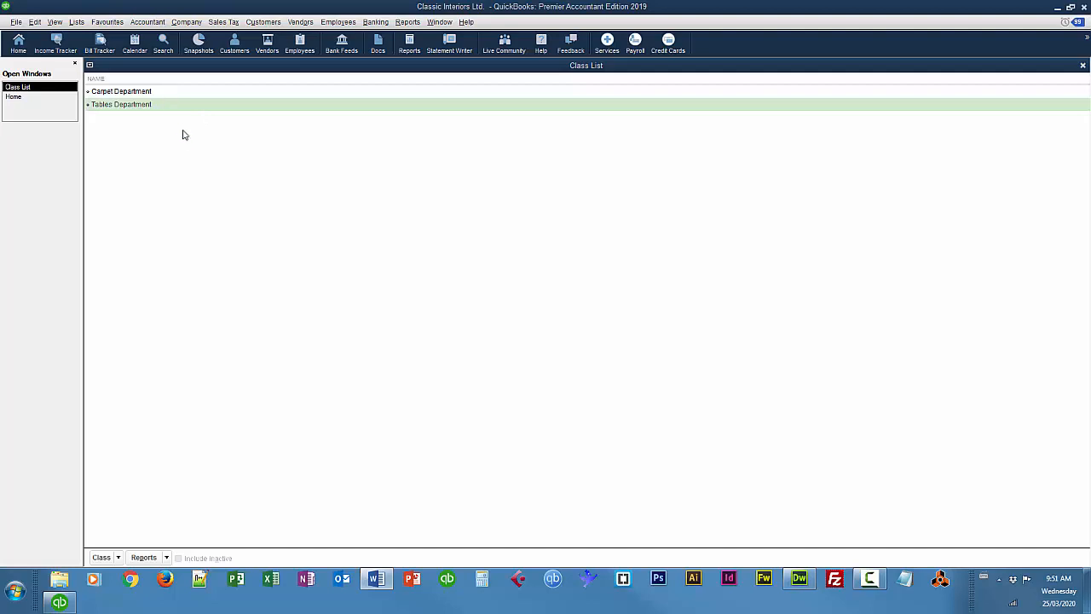
pyautogui.click(1082, 67)
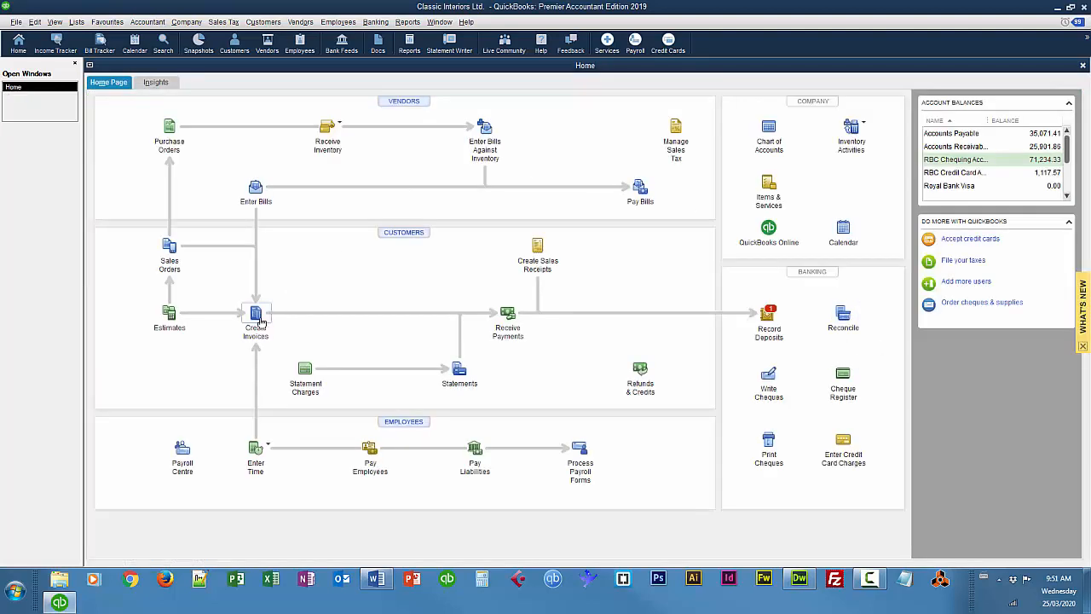
# Start a new invoice for the customer Dubhei Consulate using the Intuit Product Invoice template
pyautogui.click(256, 313)
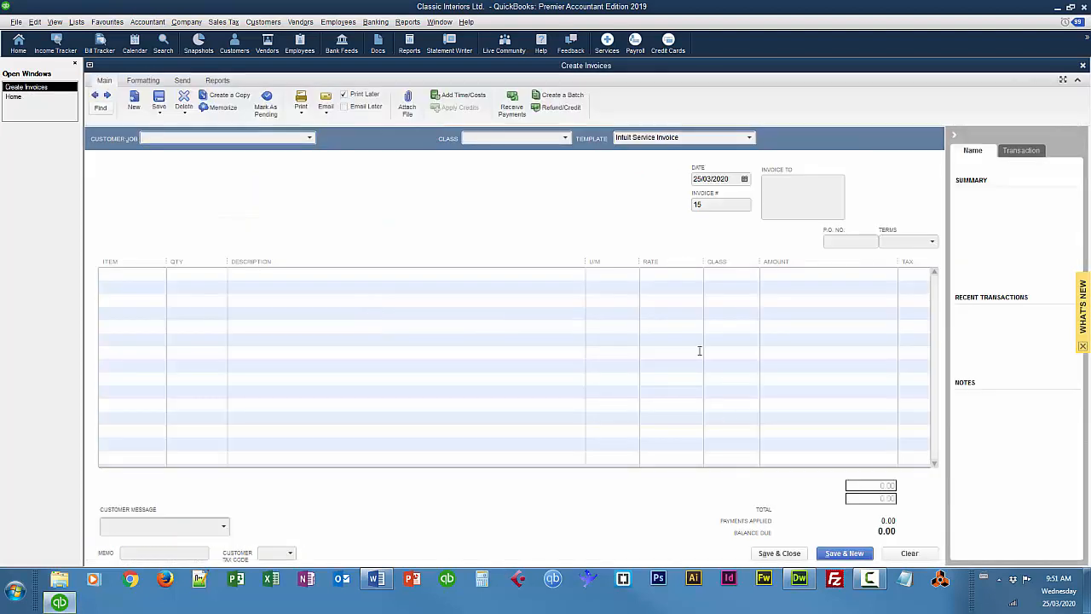
pyautogui.click(308, 139)
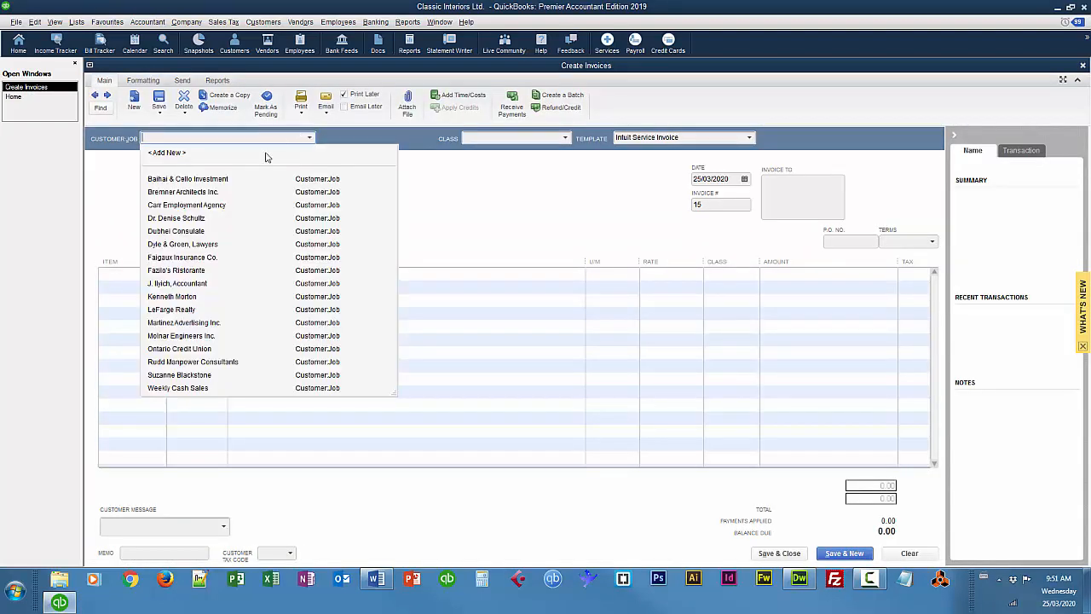
pyautogui.click(194, 231)
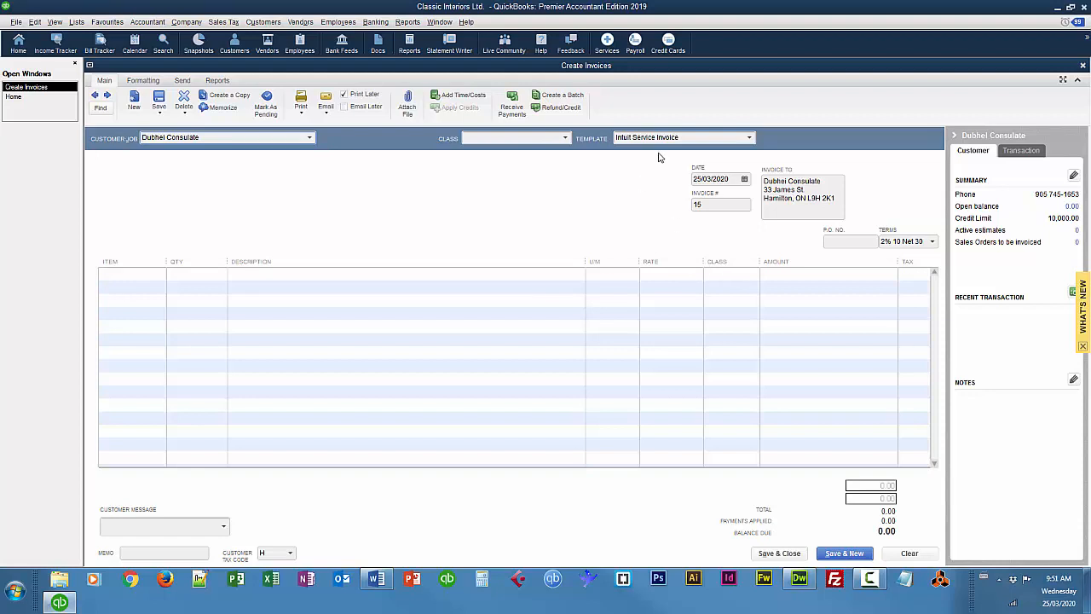
pyautogui.click(750, 138)
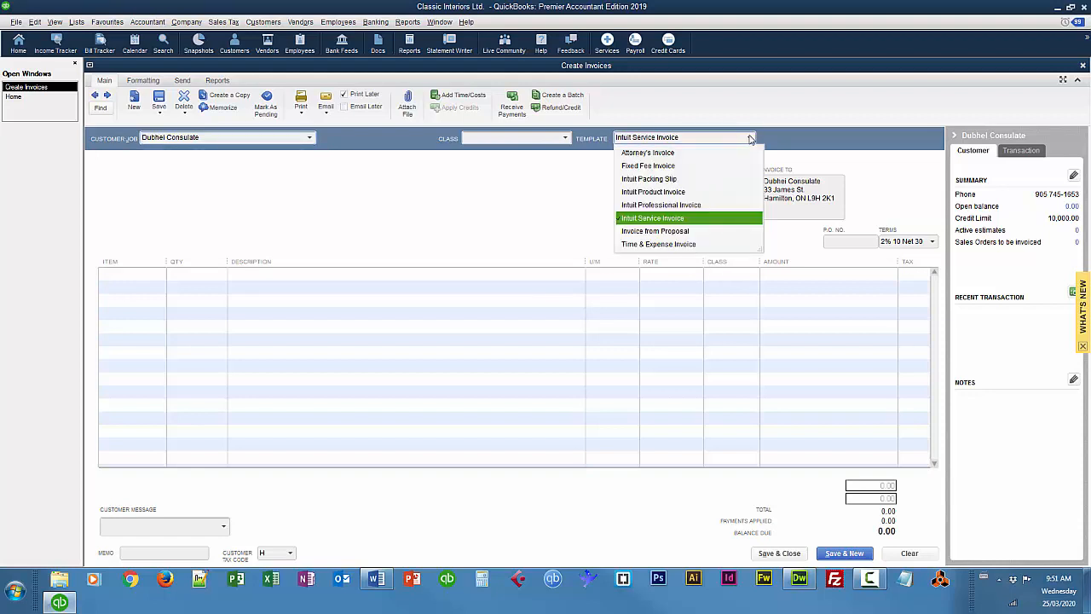
pyautogui.click(666, 191)
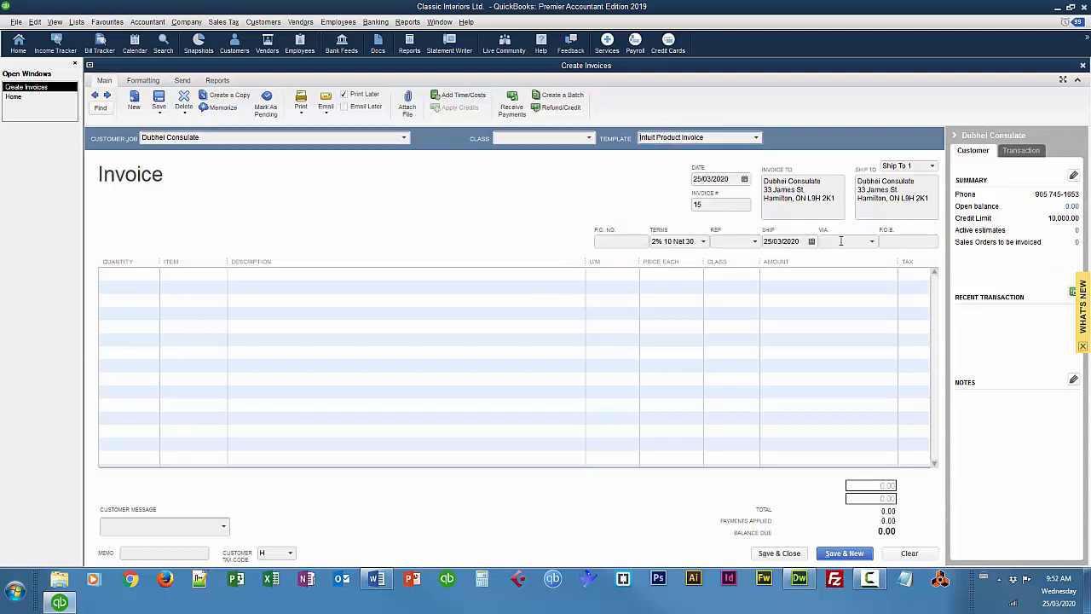
# Set the invoice date to 11/03/2016
pyautogui.click(731, 179)
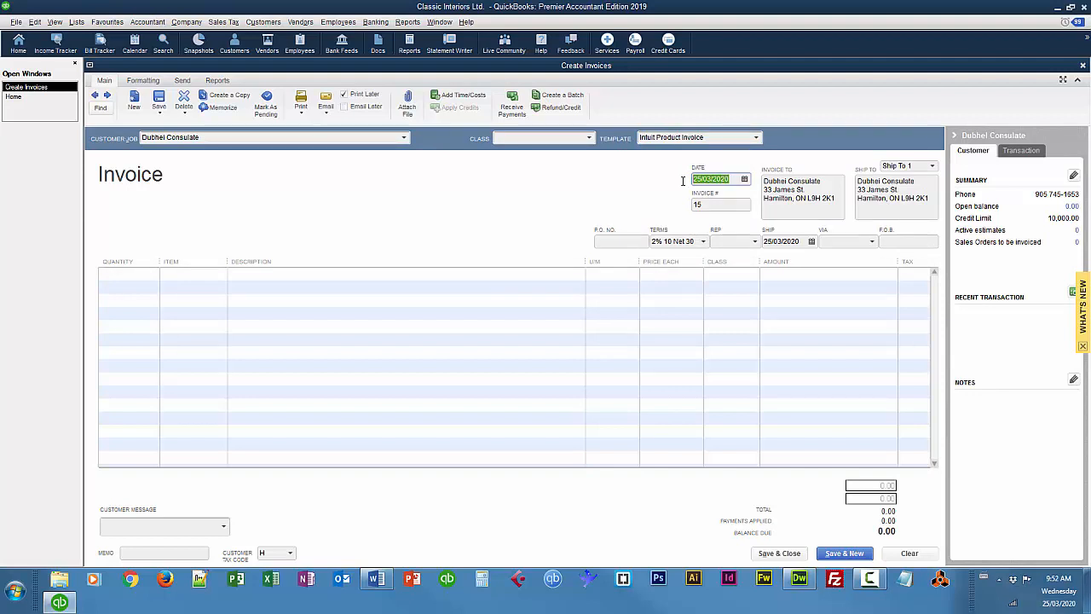
pyautogui.press('BackSpace')
pyautogui.write('11/03/2016')
pyautogui.press('Tab')
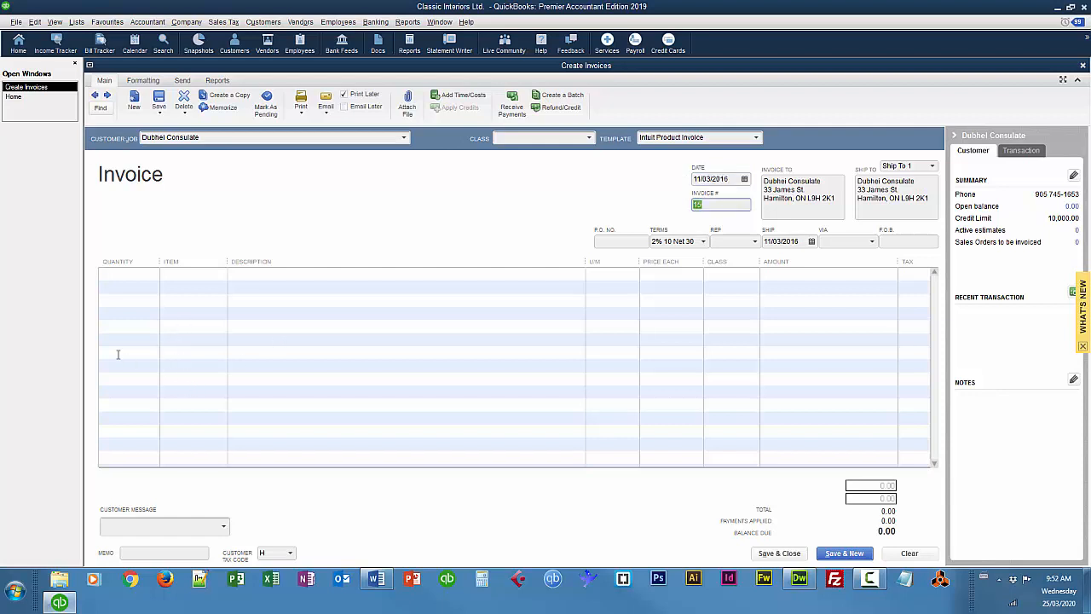
# Enter the first invoice line with quantity 1 of carpet item 210, Isfahan
pyautogui.click(133, 274)
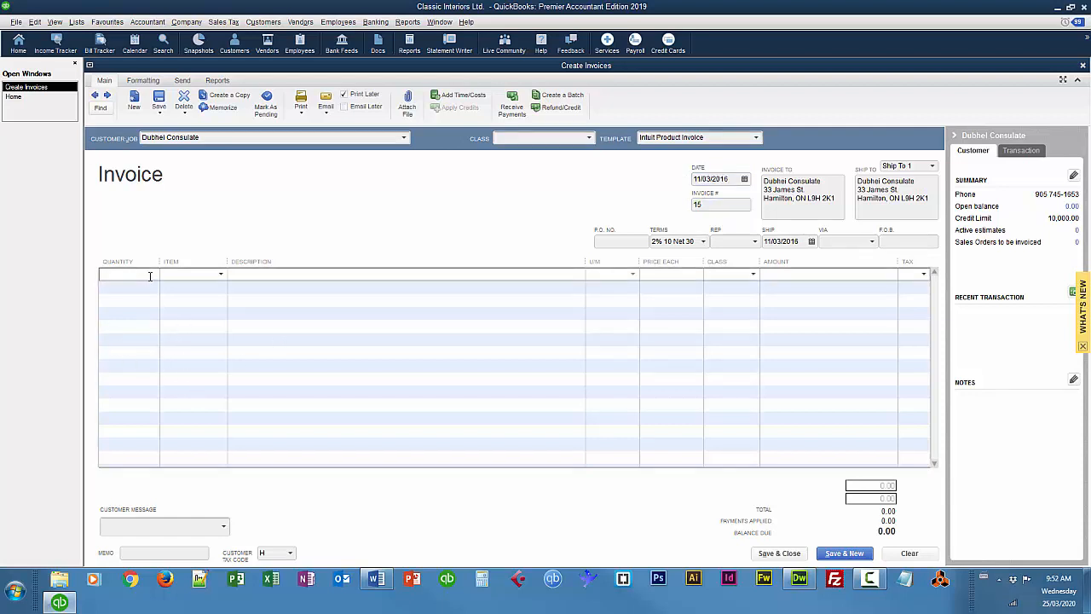
pyautogui.write('1')
pyautogui.click(221, 274)
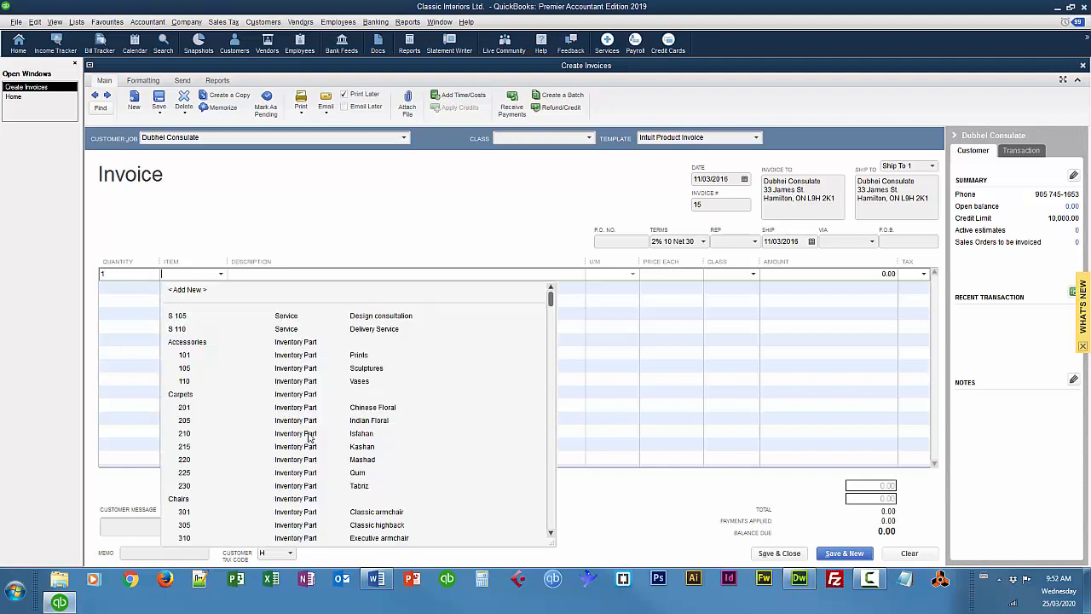
pyautogui.click(185, 433)
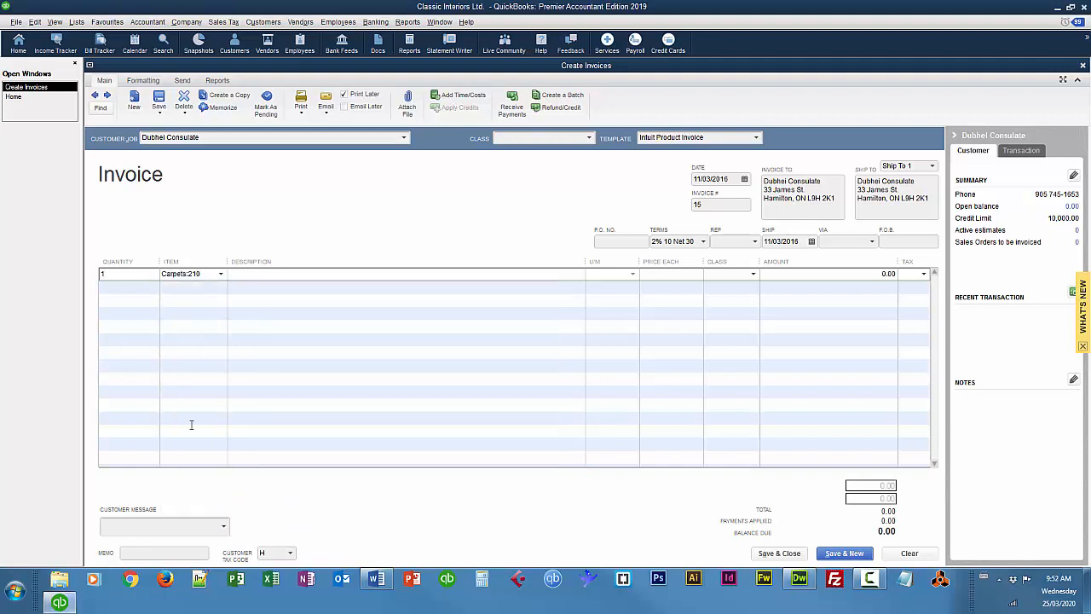
# Add a second invoice line with quantity 1 of table item 630, Mahogany coffee table
pyautogui.click(128, 287)
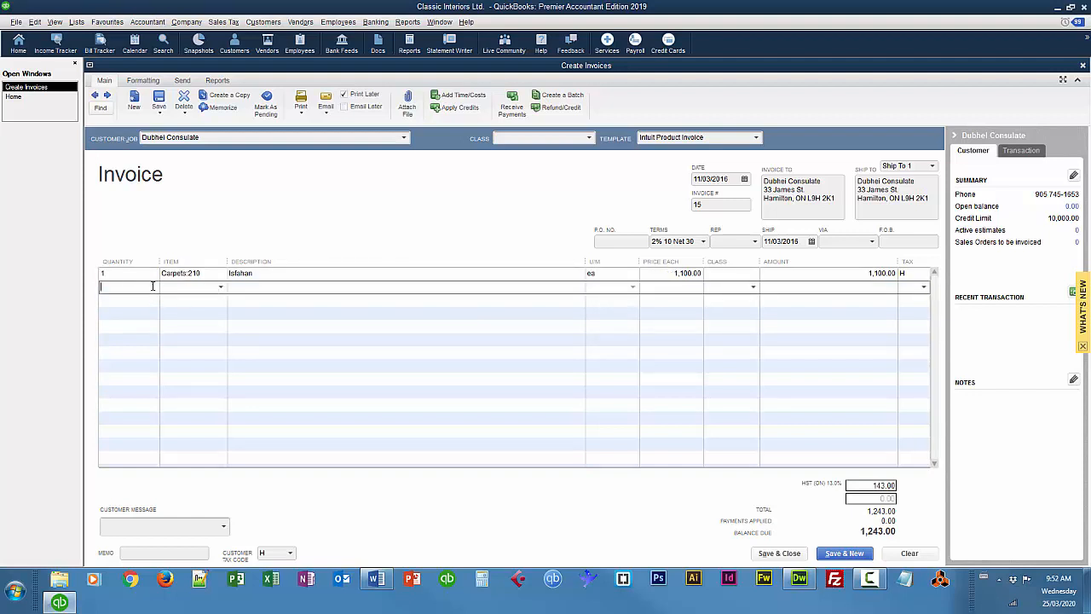
pyautogui.write('1')
pyautogui.click(223, 290)
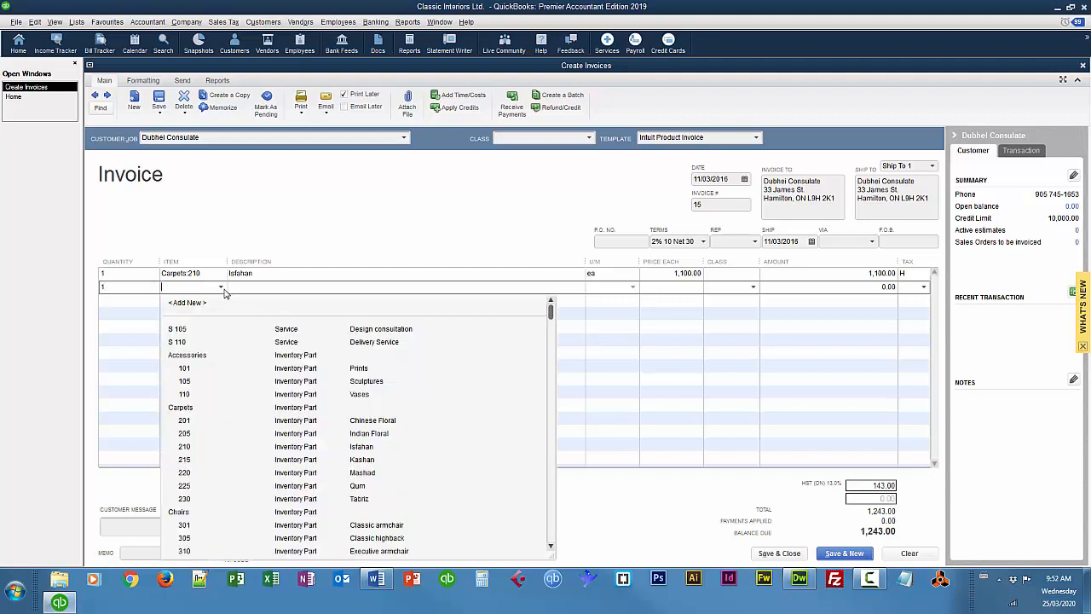
pyautogui.scroll(-10, 226, 356)
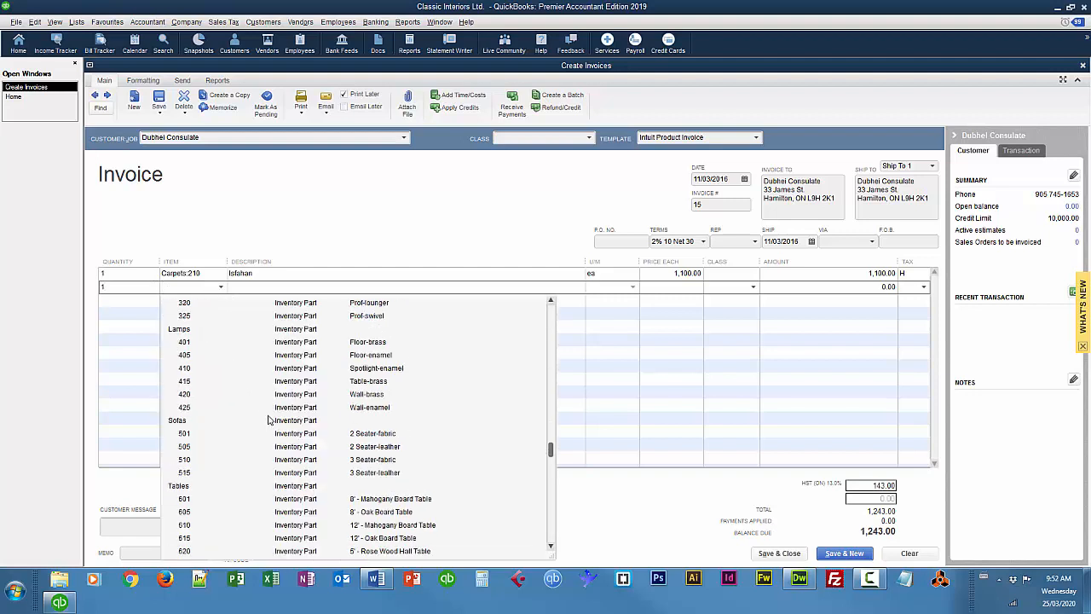
pyautogui.scroll(-3, 268, 421)
pyautogui.click(192, 511)
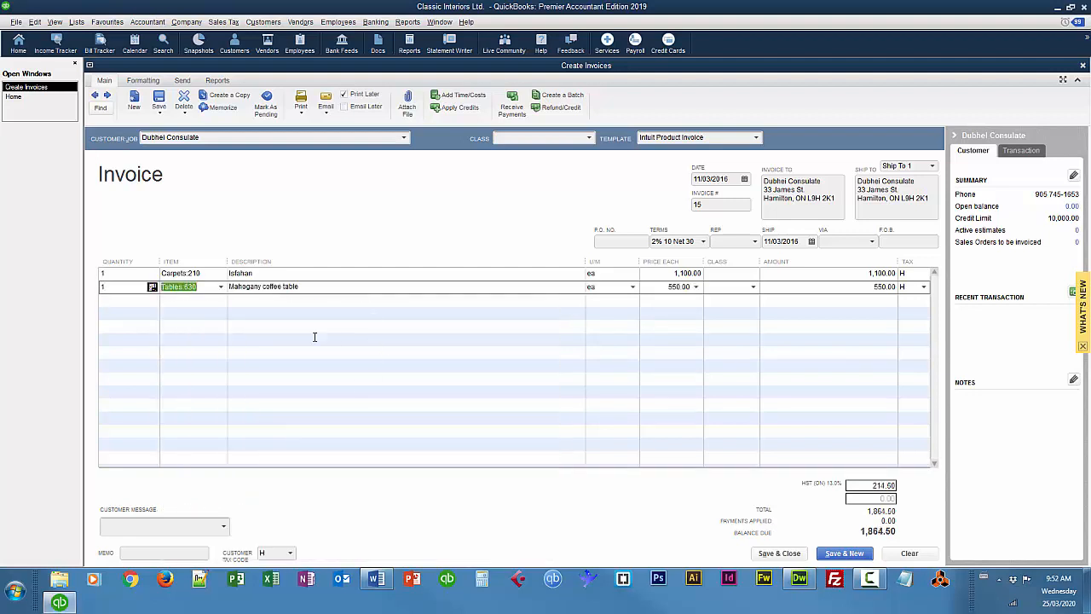
# Add a third invoice line with quantity 1 of table item 635, End Table Set - mahogany
pyautogui.click(115, 300)
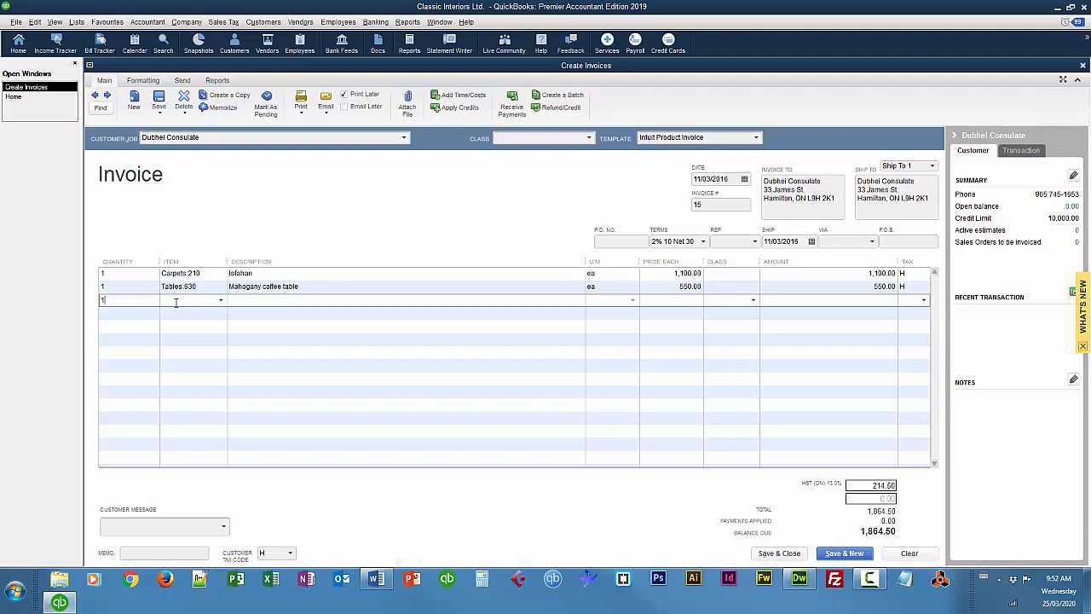
pyautogui.click(221, 301)
pyautogui.scroll(-3, 281, 426)
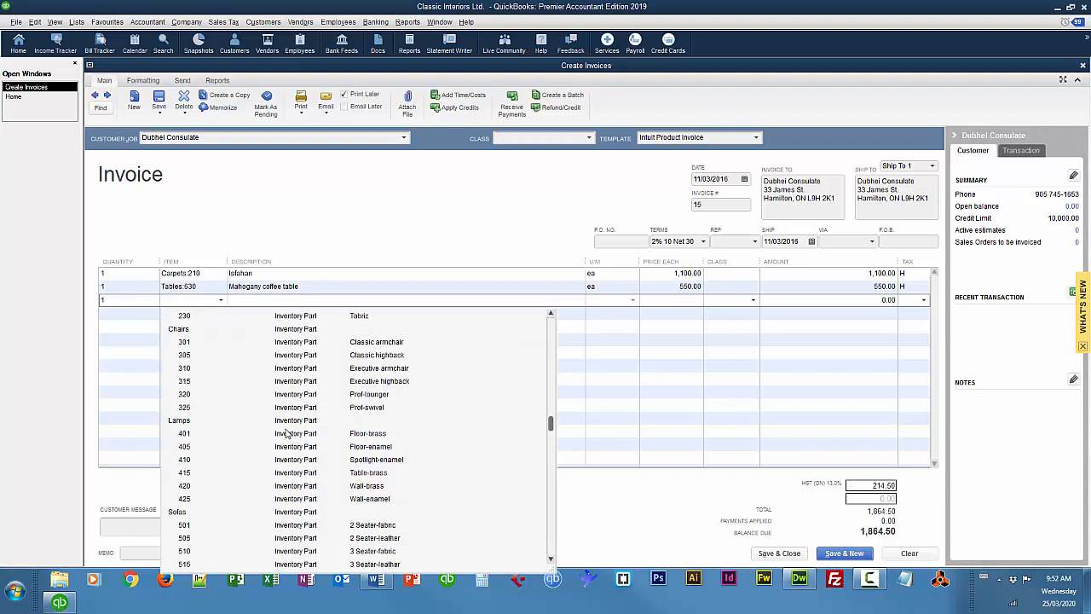
pyautogui.scroll(-5, 290, 435)
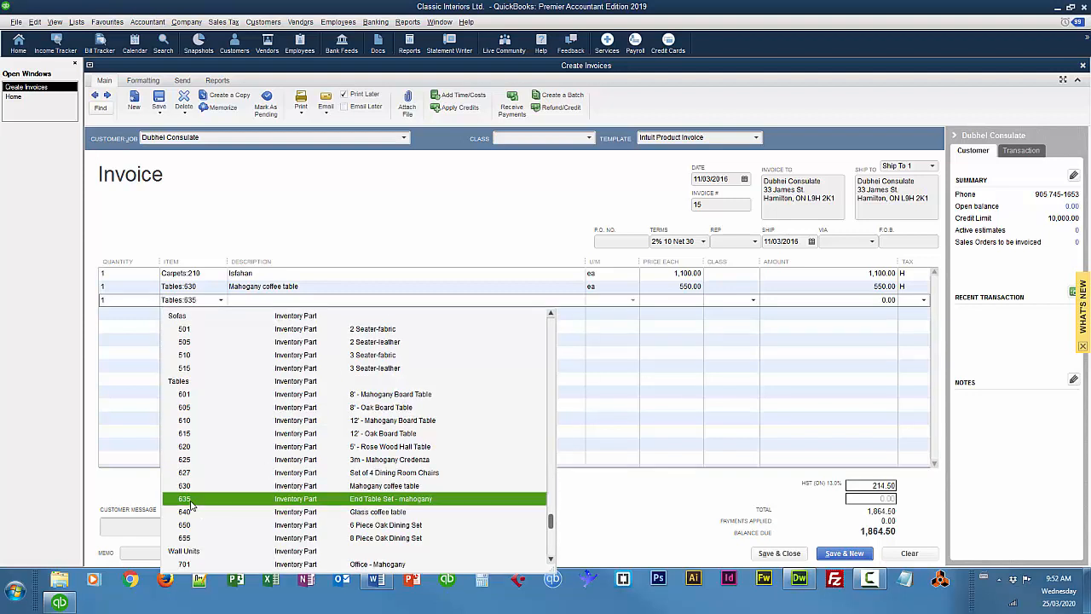
pyautogui.click(194, 500)
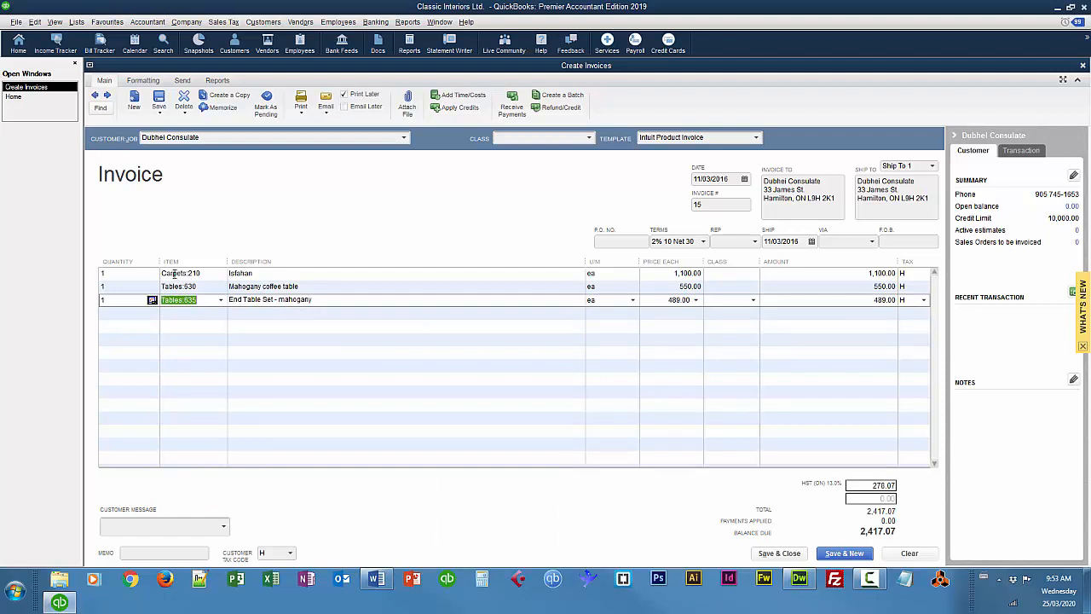
# Assign the Carpet Department class to the Isfahan carpet line of the invoice
pyautogui.click(730, 275)
pyautogui.click(753, 275)
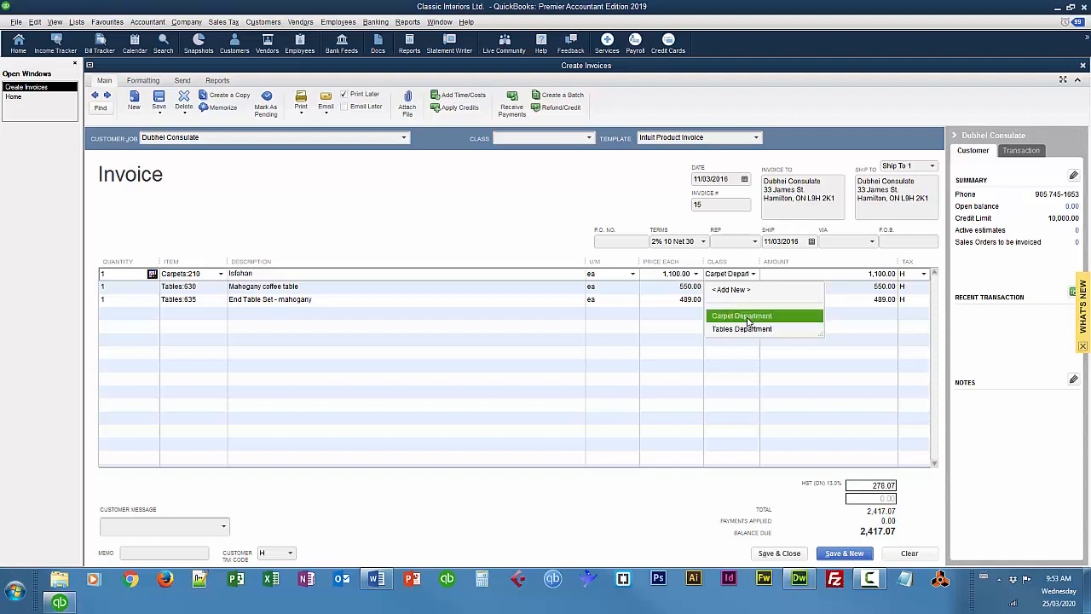
pyautogui.click(742, 316)
# Assign the Tables Department class to the Mahogany coffee table and End Table Set lines, and save the invoice
pyautogui.click(729, 287)
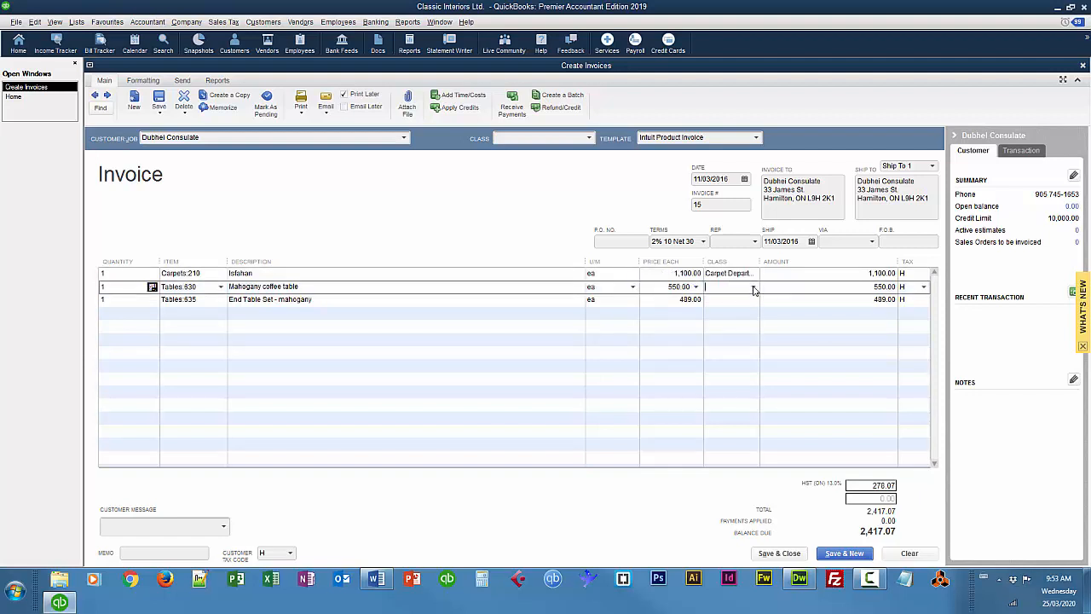
pyautogui.click(754, 287)
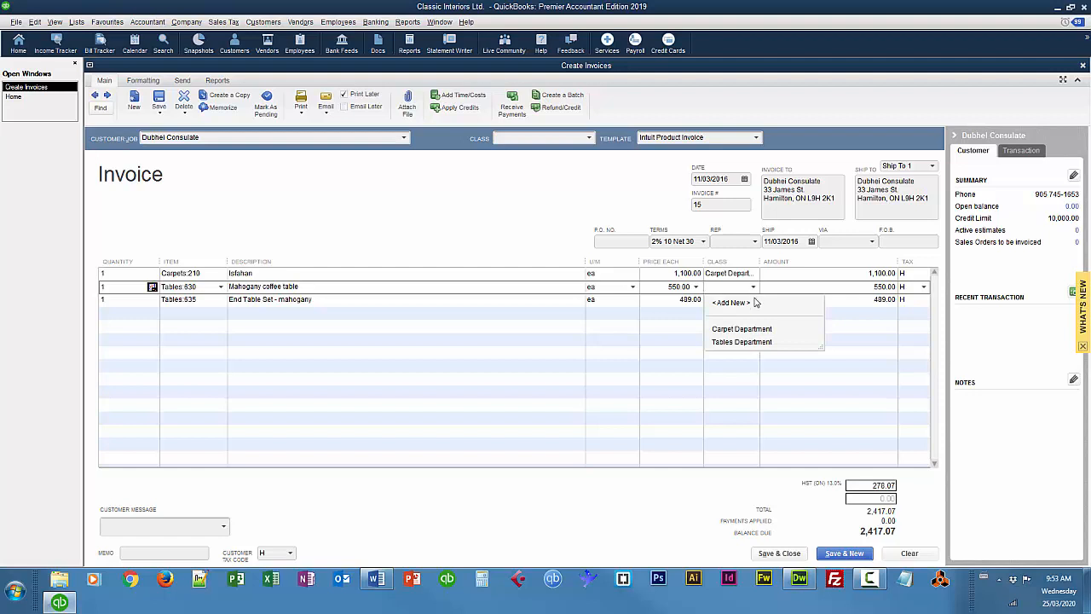
pyautogui.click(755, 343)
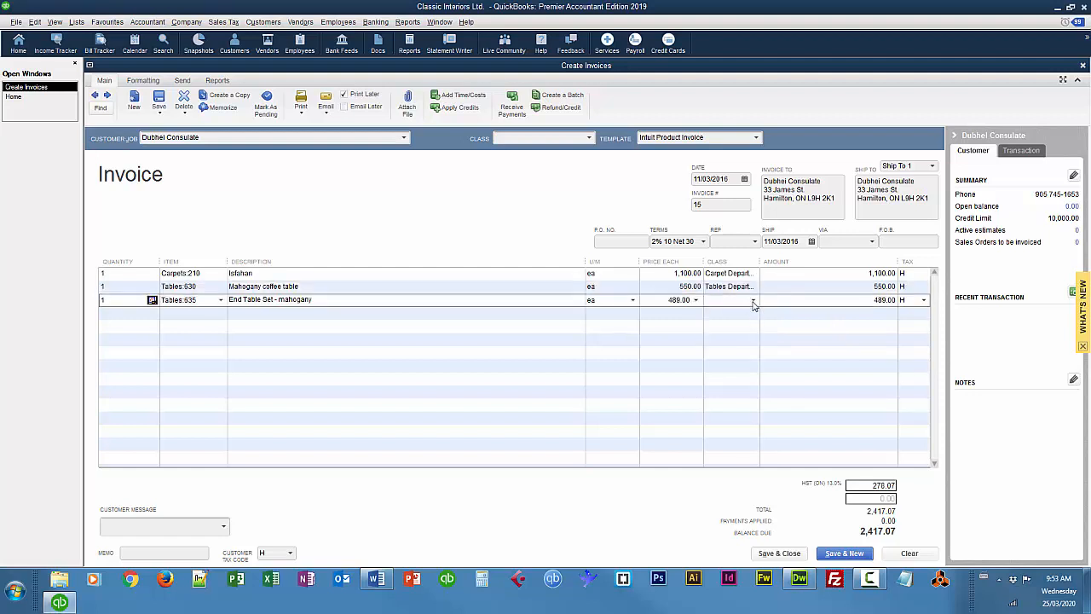
pyautogui.click(754, 305)
pyautogui.click(725, 356)
pyautogui.click(844, 553)
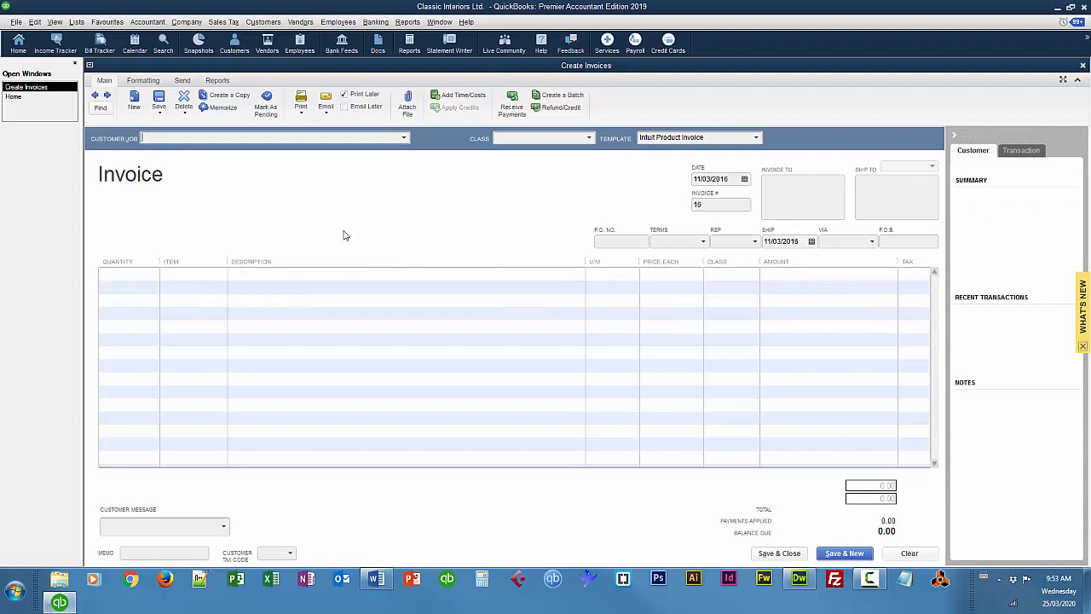
# Reopen the saved invoice, check the classes in its Transaction Journal report, and close both windows
pyautogui.click(95, 95)
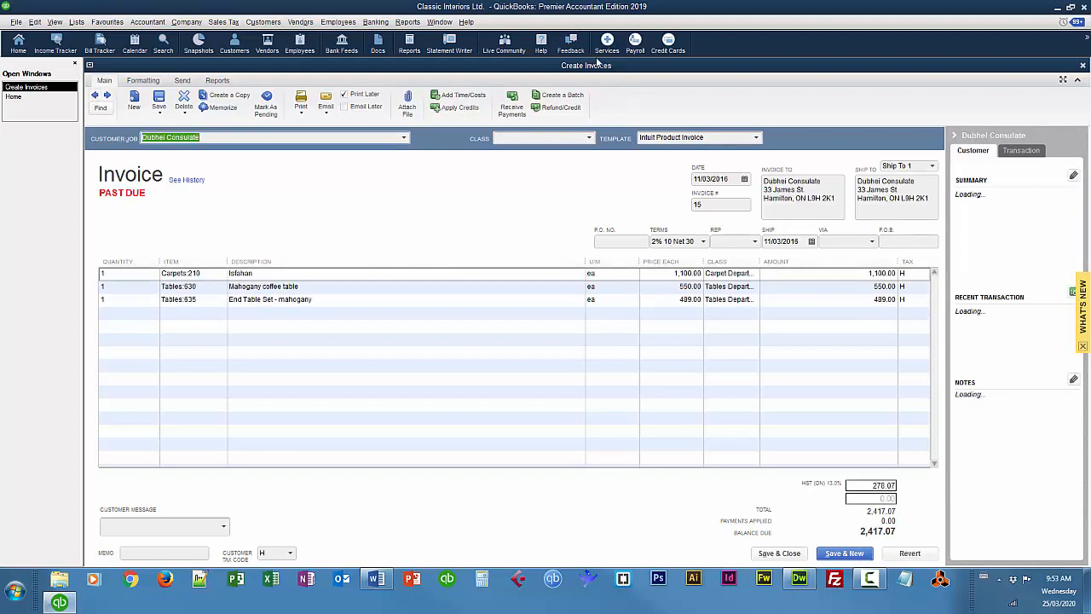
pyautogui.click(407, 21)
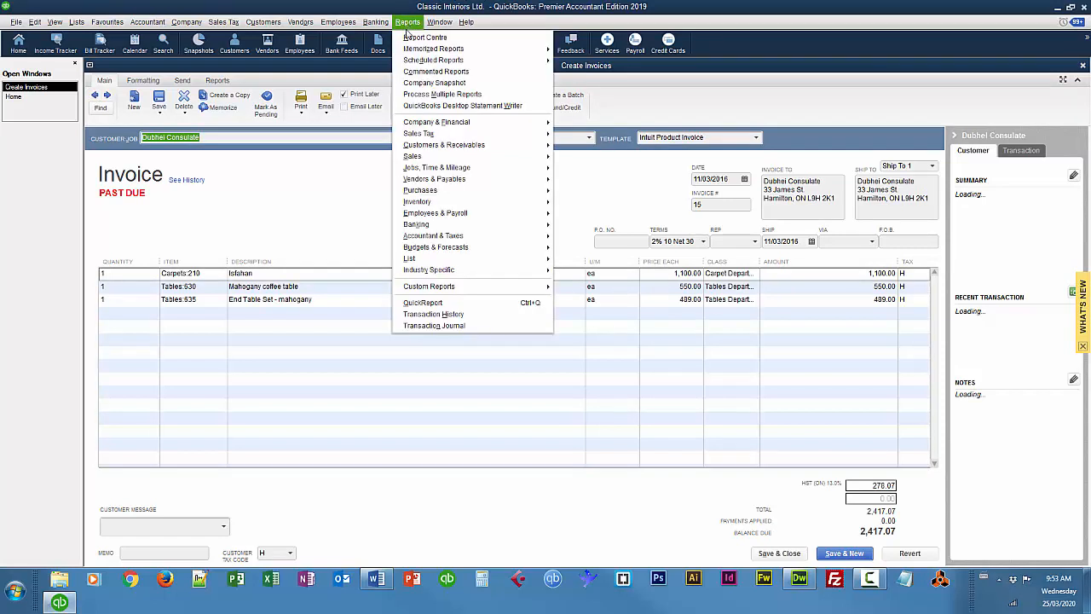
pyautogui.click(463, 327)
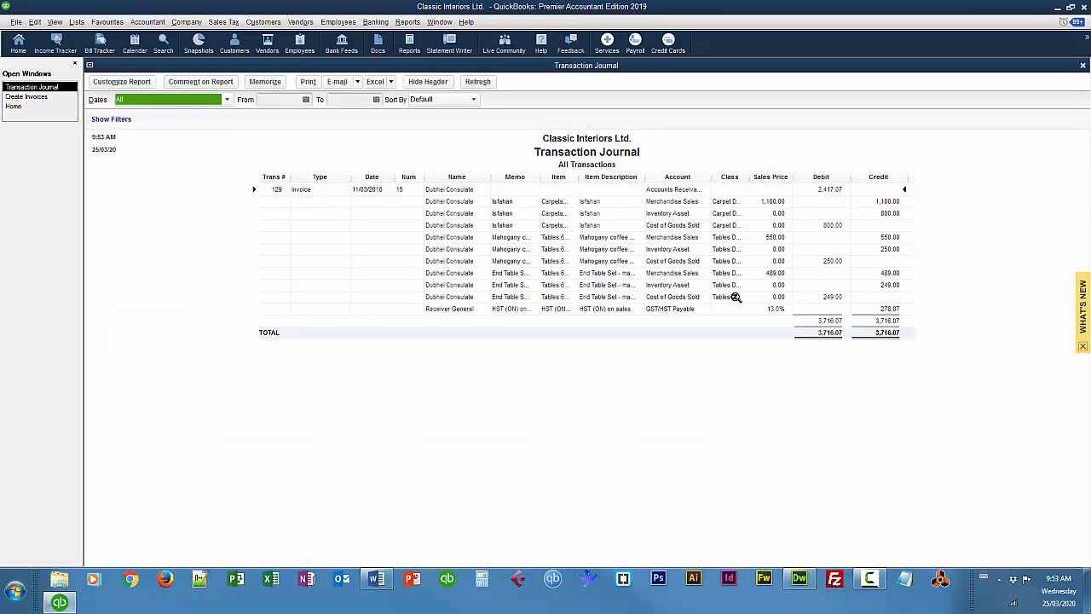
pyautogui.doubleClick(724, 203)
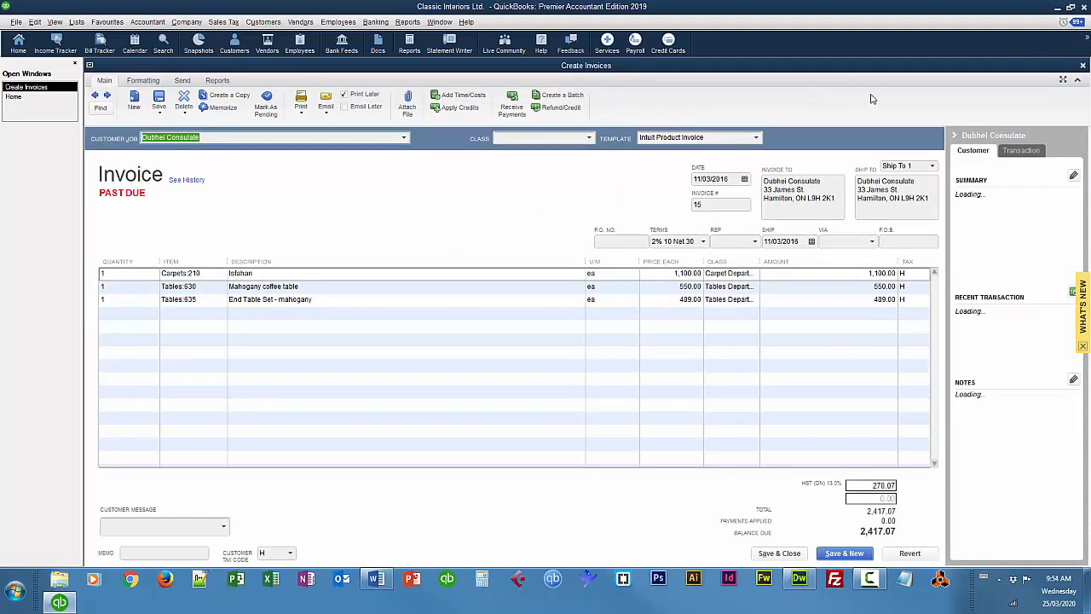
pyautogui.click(1083, 66)
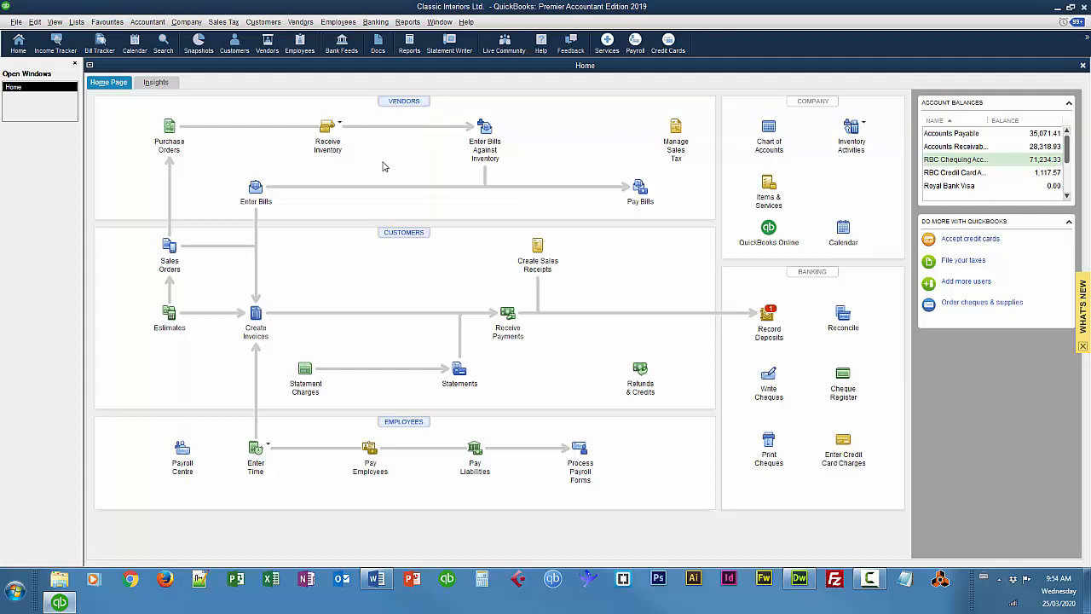
# Start a new bill from vendor Markam's Furnishings Ltd., dated 19/03/2016, with reference number MFL 1087
pyautogui.click(255, 188)
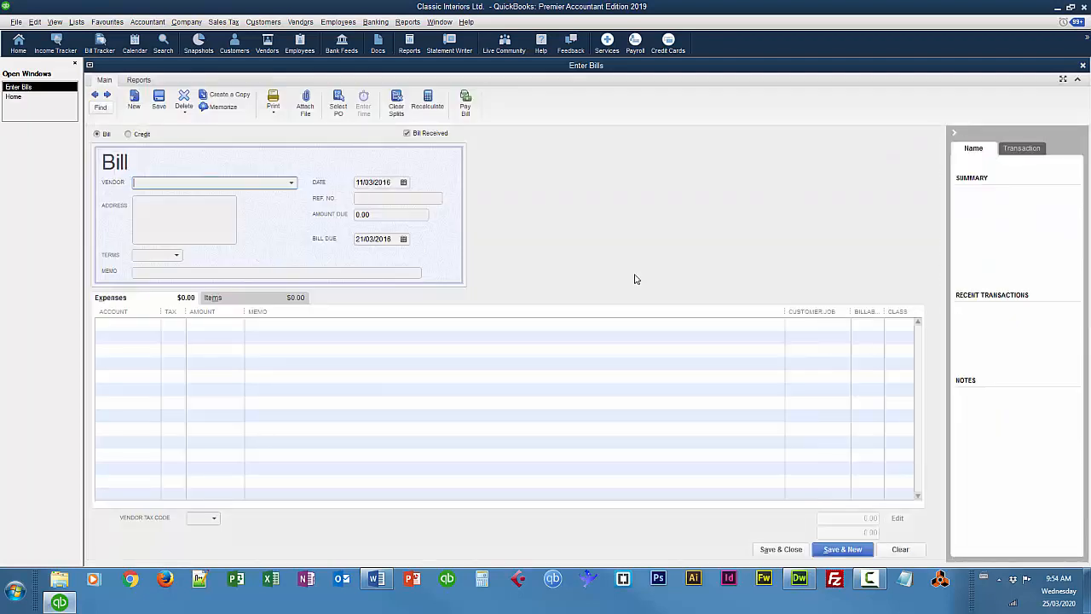
pyautogui.click(291, 185)
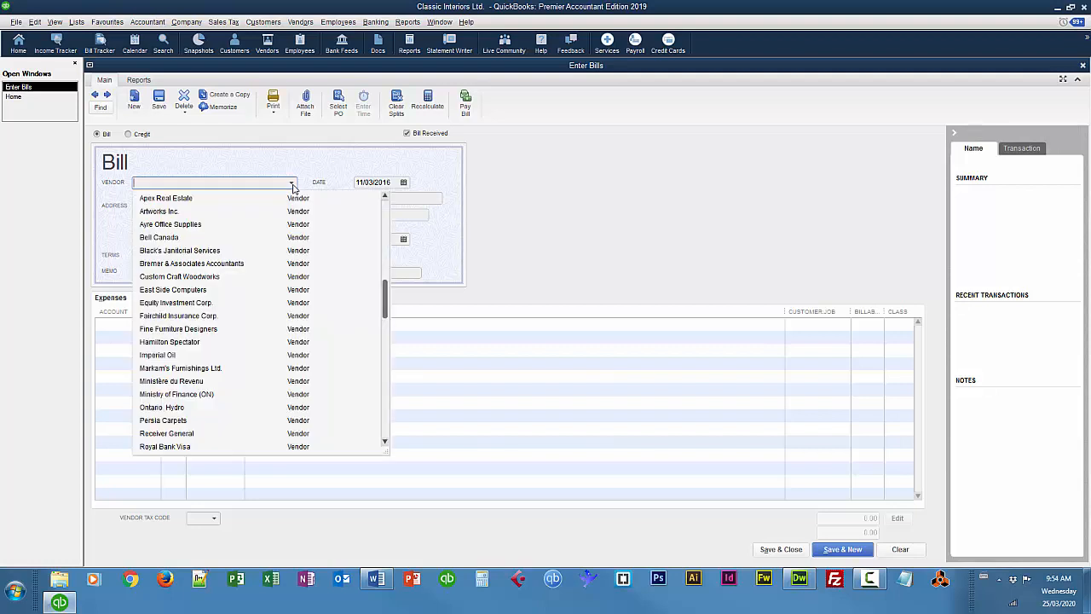
pyautogui.click(195, 369)
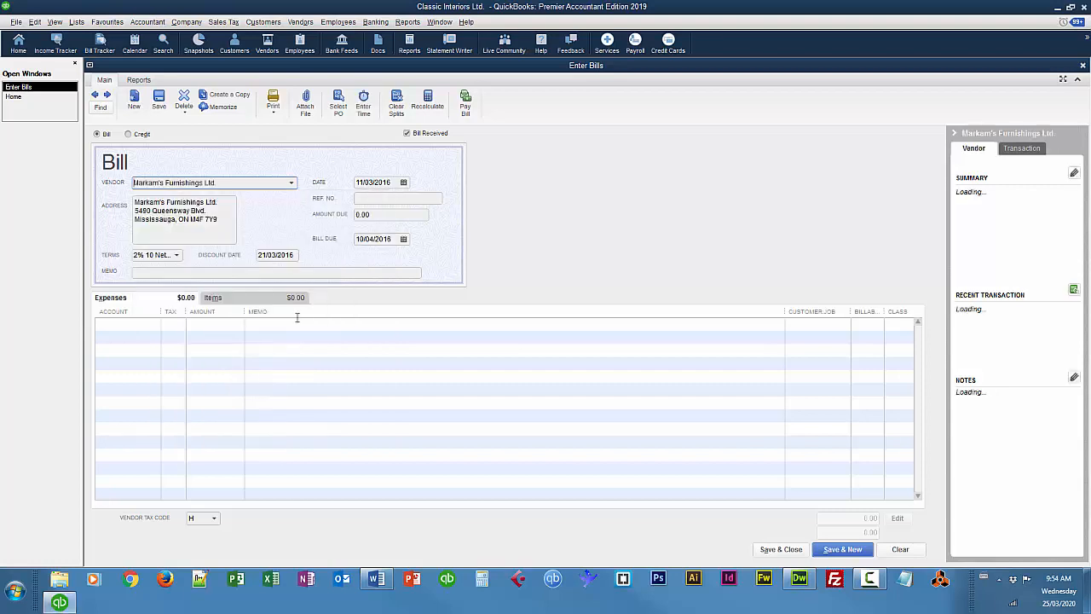
pyautogui.click(395, 181)
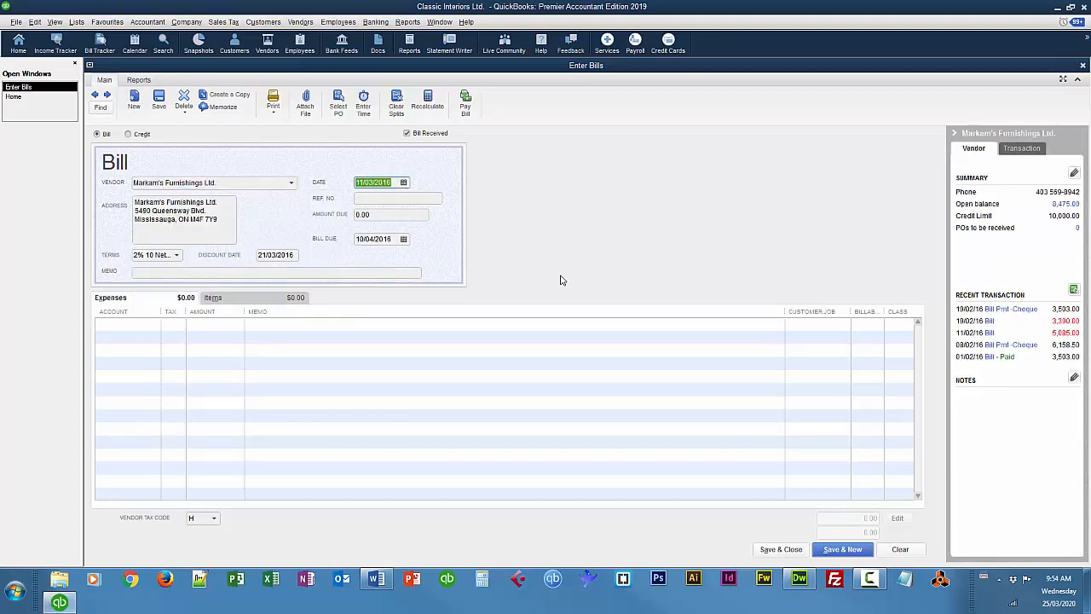
pyautogui.write('19 3')
pyautogui.press('Tab')
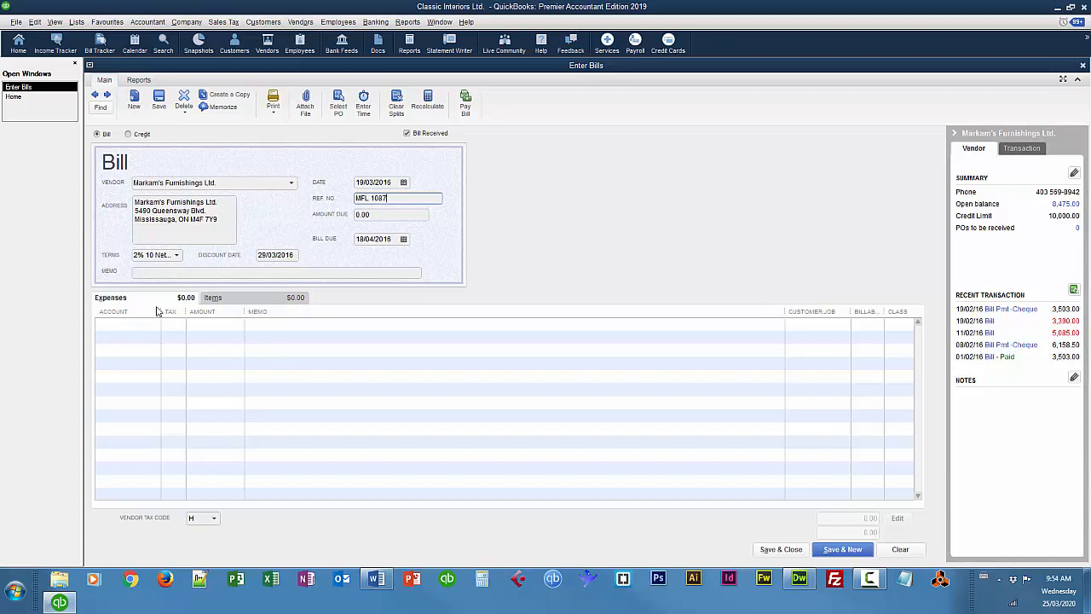
# Enter carpet item 201, Chinese Floral, with quantity 3 as the bill's first item line
pyautogui.click(237, 301)
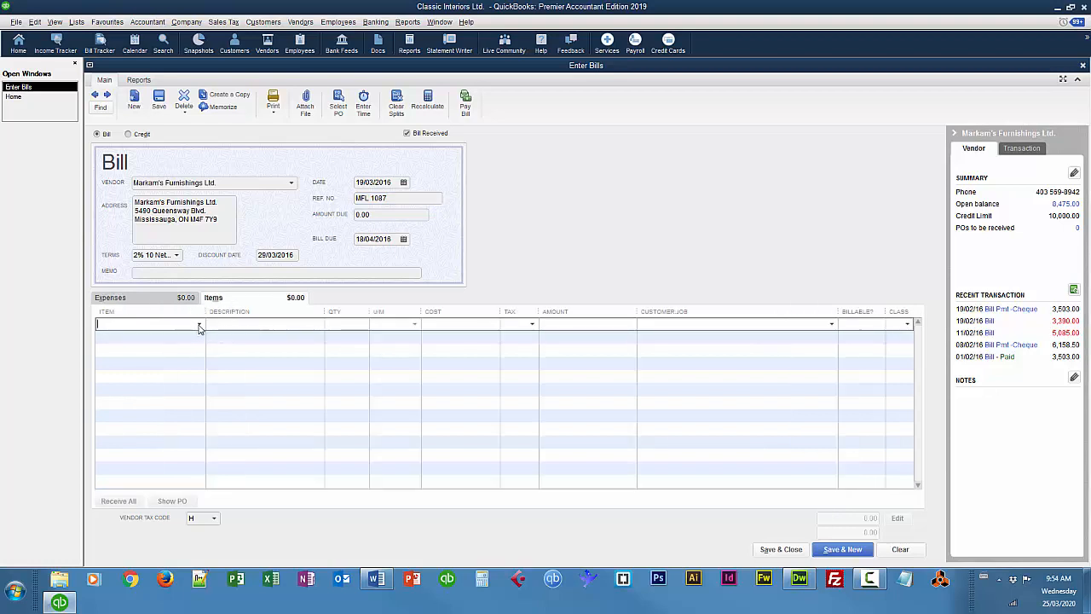
pyautogui.click(200, 325)
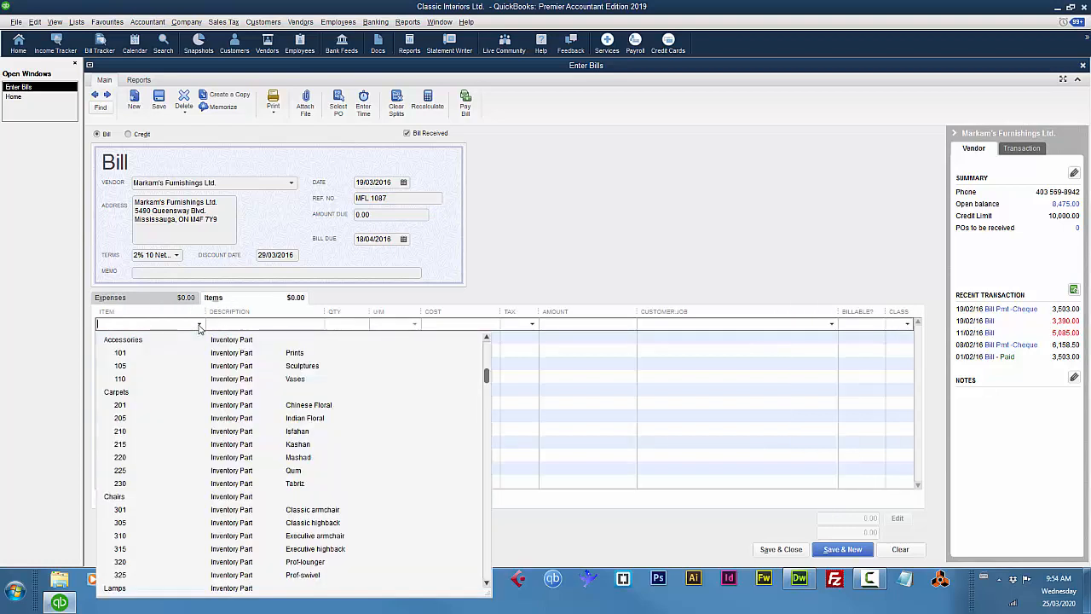
pyautogui.click(127, 406)
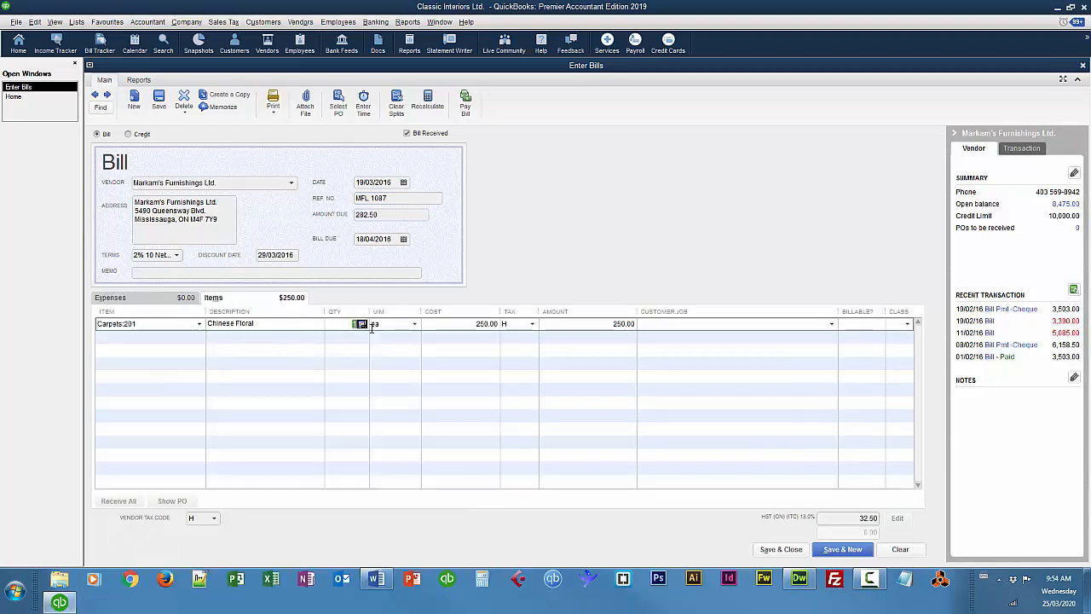
pyautogui.write('3')
pyautogui.press('Tab')
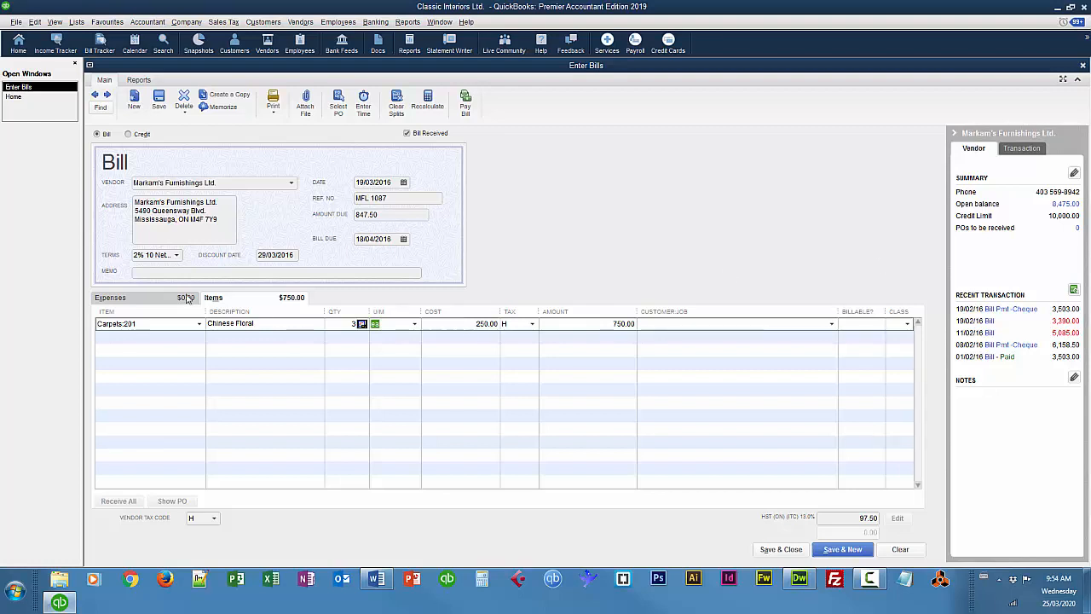
# Add table item 640, Glass coffee table, with quantity 3 as the bill's second item line
pyautogui.click(155, 338)
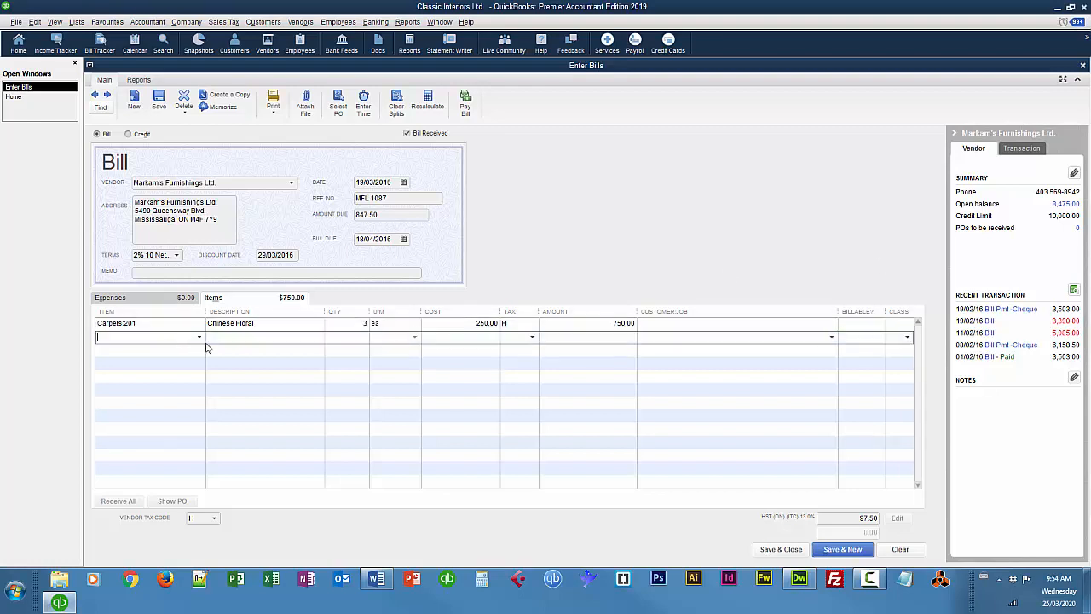
pyautogui.click(201, 338)
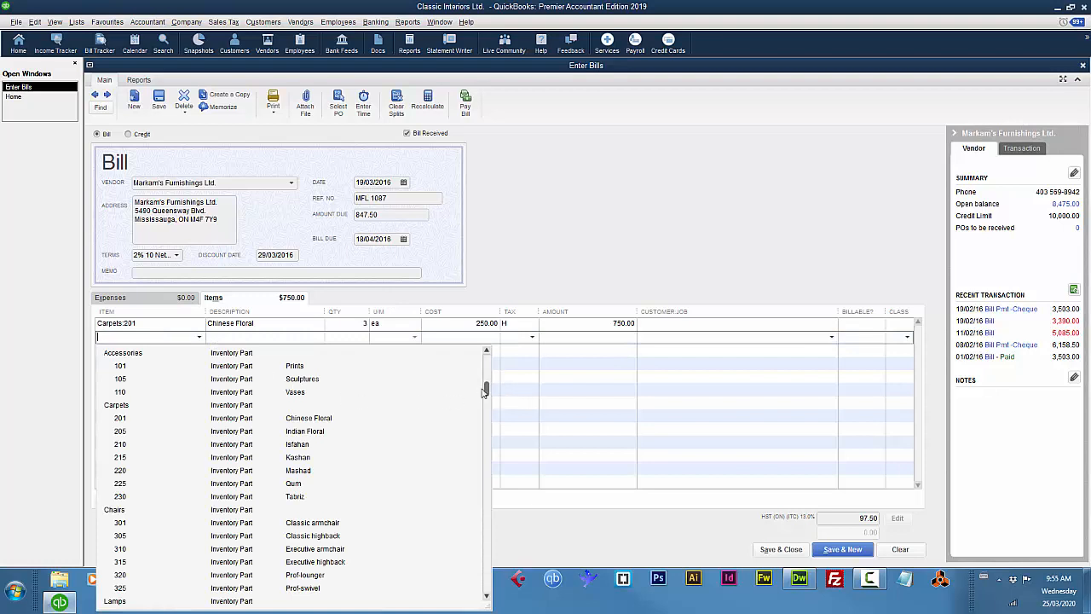
pyautogui.moveTo(484, 390); pyautogui.dragTo(511, 556)
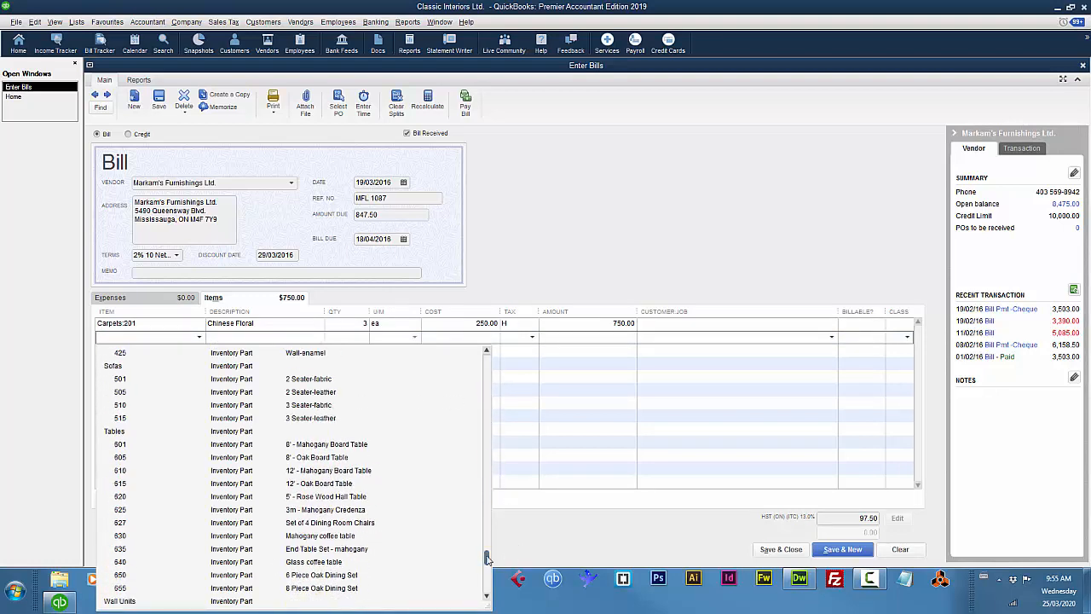
pyautogui.click(252, 562)
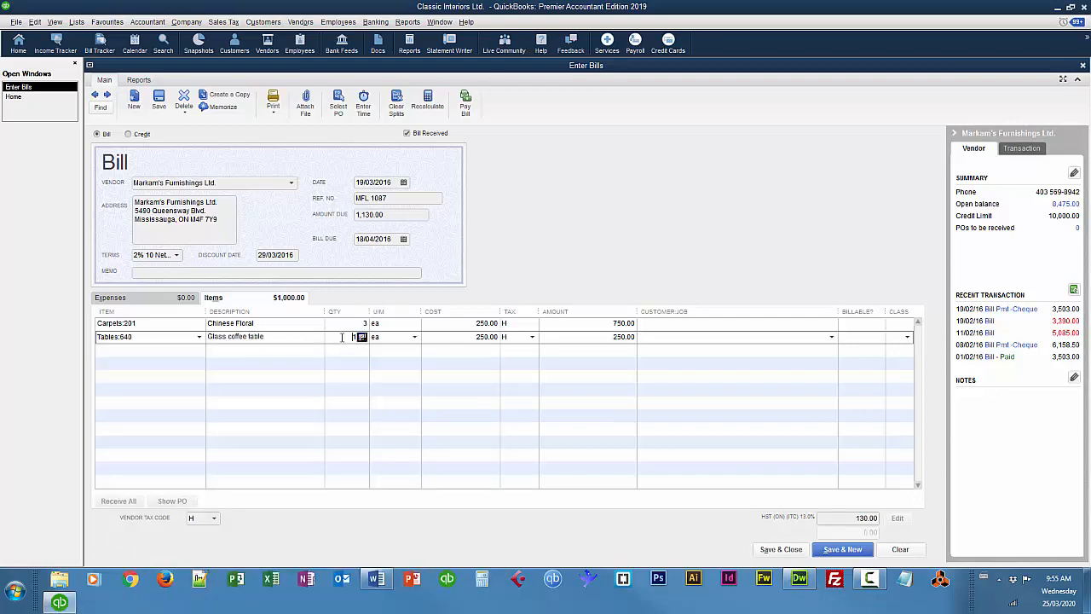
pyautogui.write('3')
pyautogui.press('Tab')
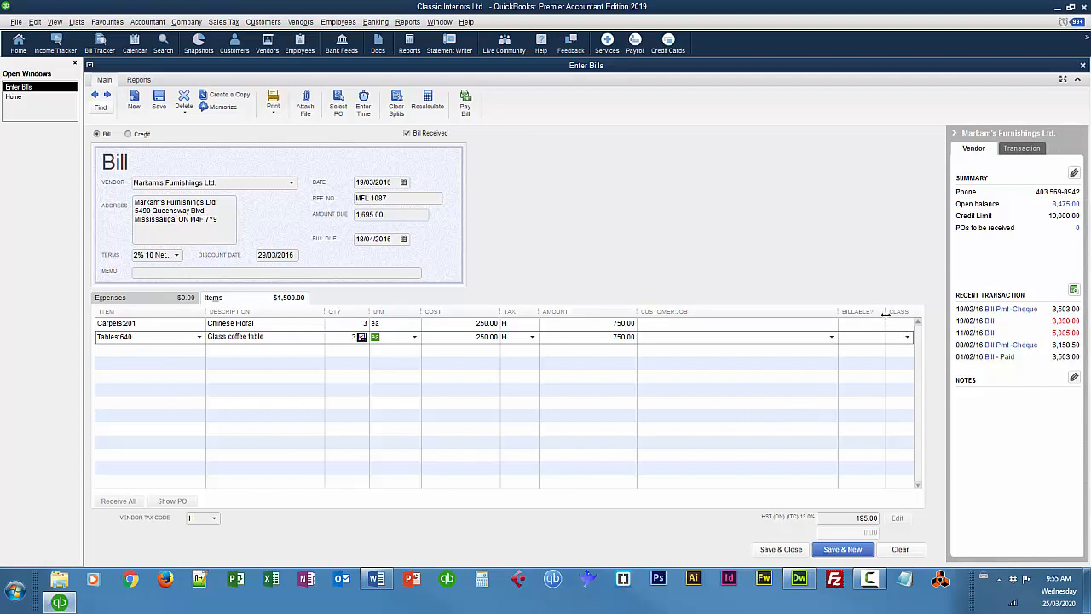
# Widen the bill's Class column and assign the Carpet Department class to the Chinese Floral line
pyautogui.moveTo(838, 312); pyautogui.dragTo(749, 312)
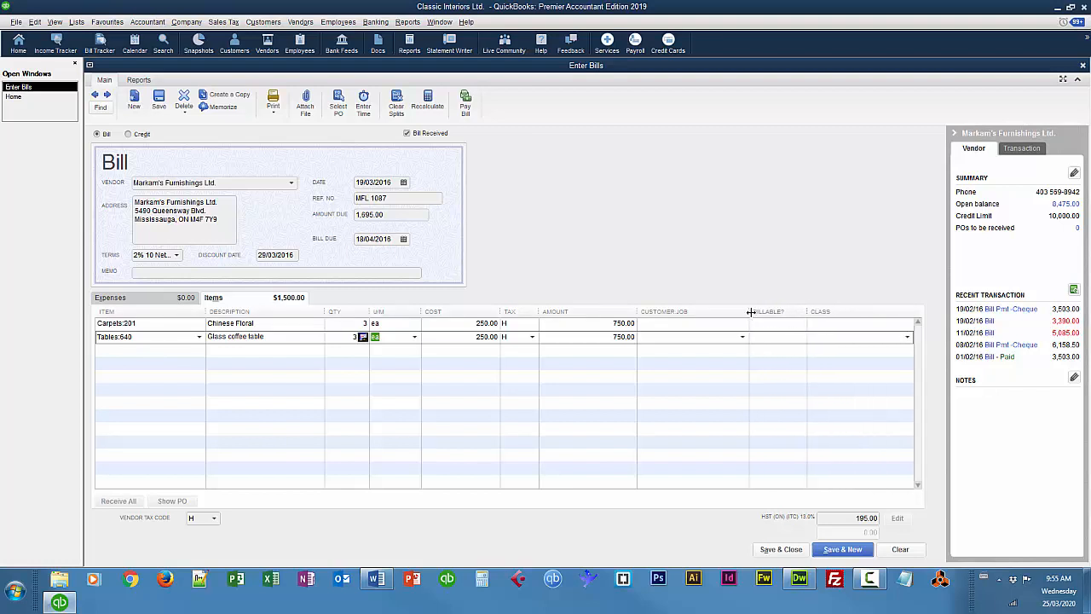
pyautogui.click(891, 326)
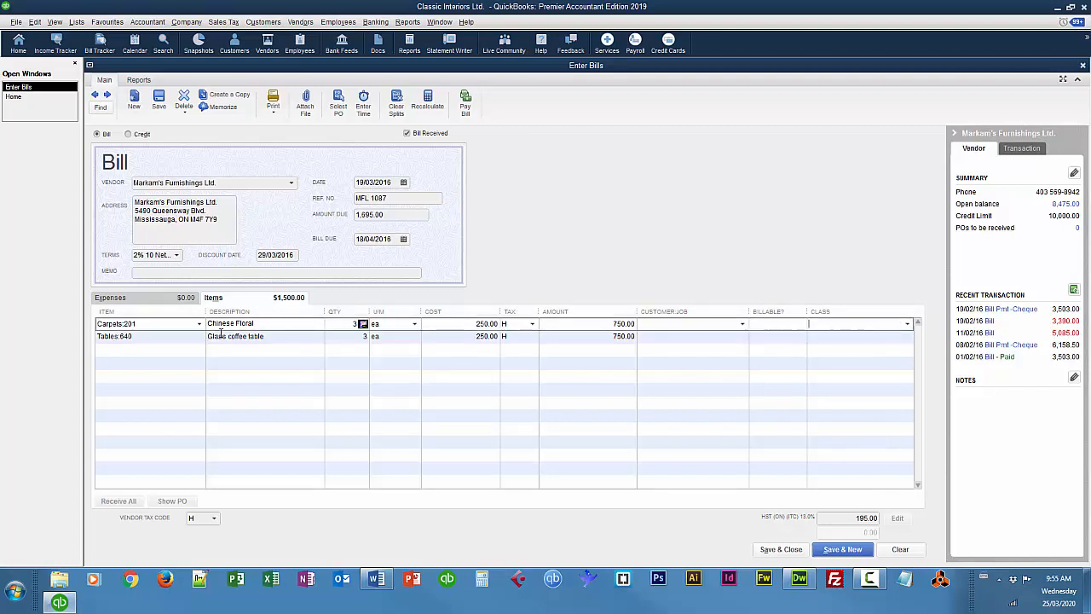
pyautogui.click(908, 324)
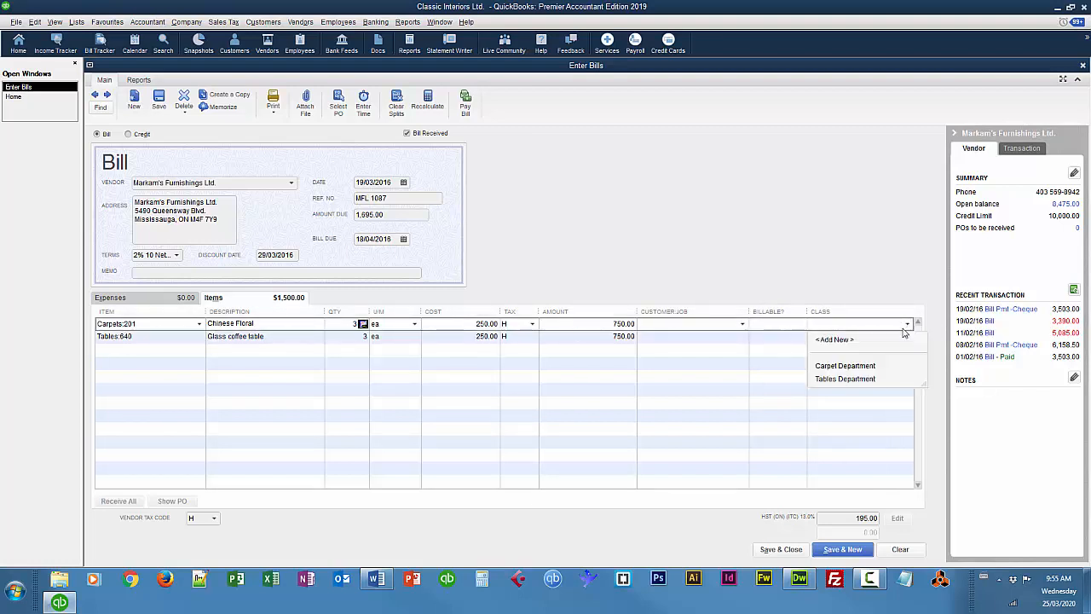
pyautogui.click(865, 367)
# Assign the Tables Department class to the Glass coffee table line, and save and close the bill despite the vendor's credit limit
pyautogui.click(861, 338)
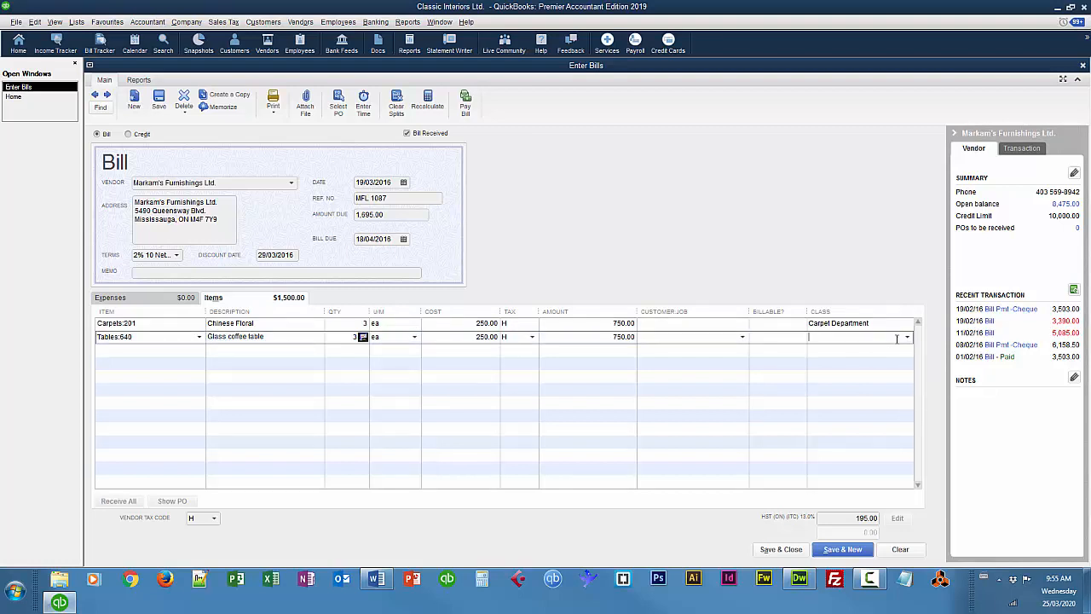
pyautogui.click(908, 337)
pyautogui.click(868, 392)
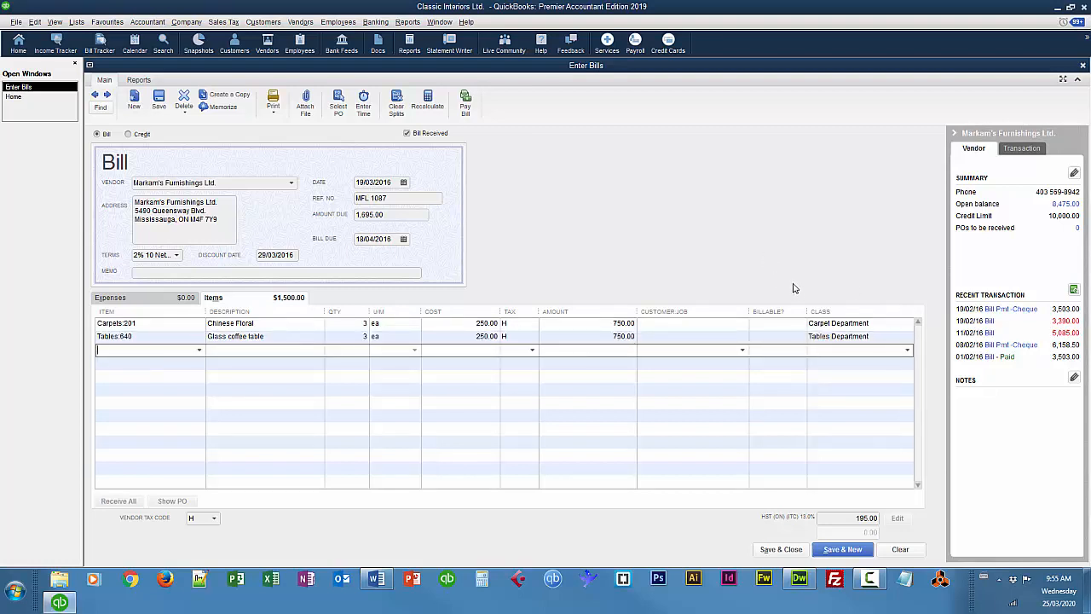
pyautogui.click(784, 550)
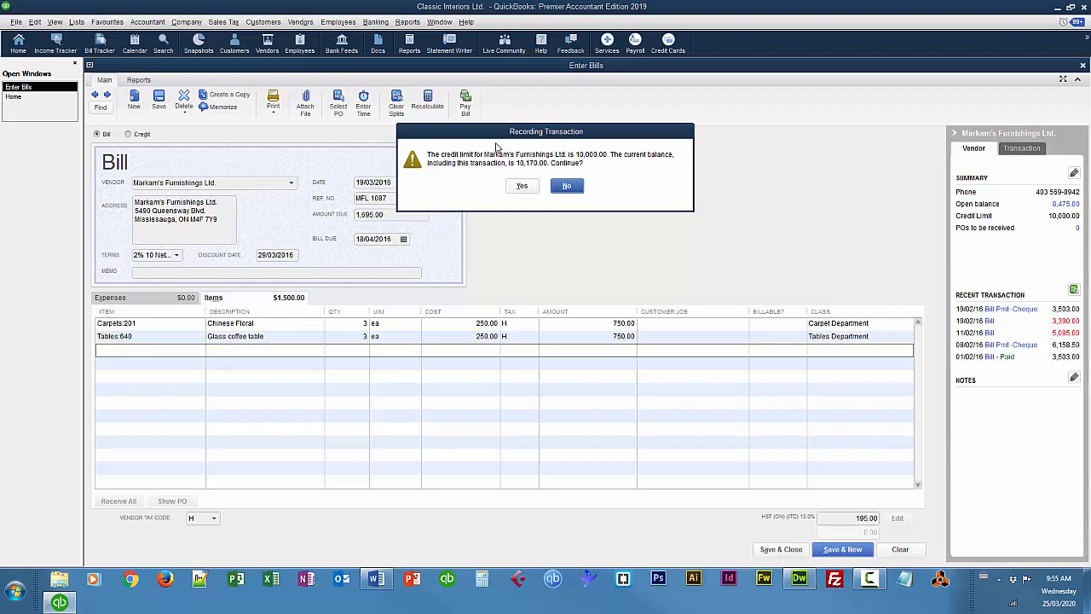
pyautogui.click(522, 185)
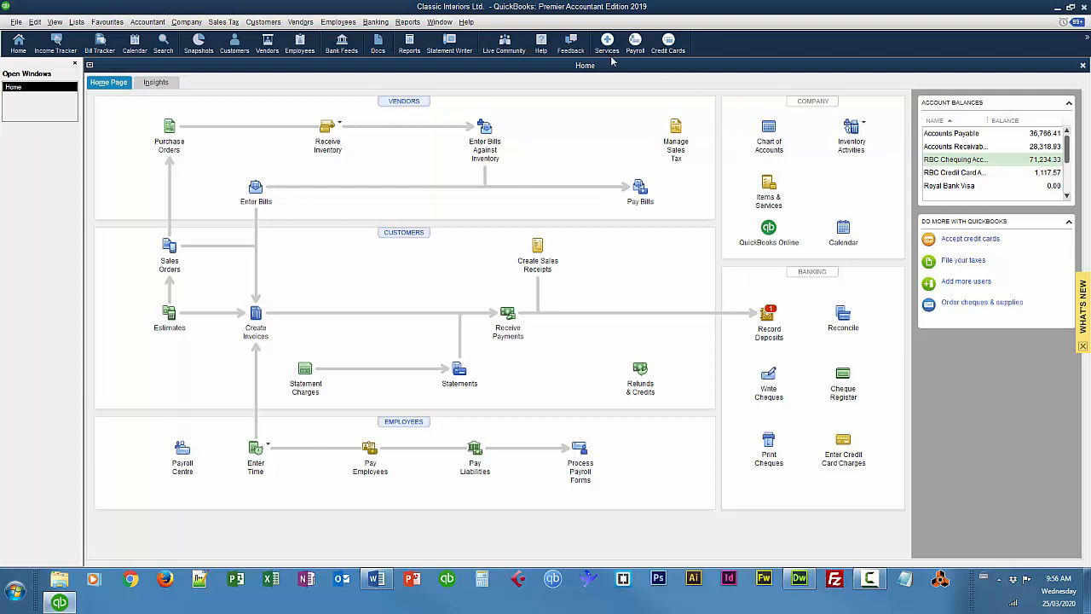
# Open the company's Profit & Loss Detail report and dismiss the notice about collapsed transactions
pyautogui.click(405, 23)
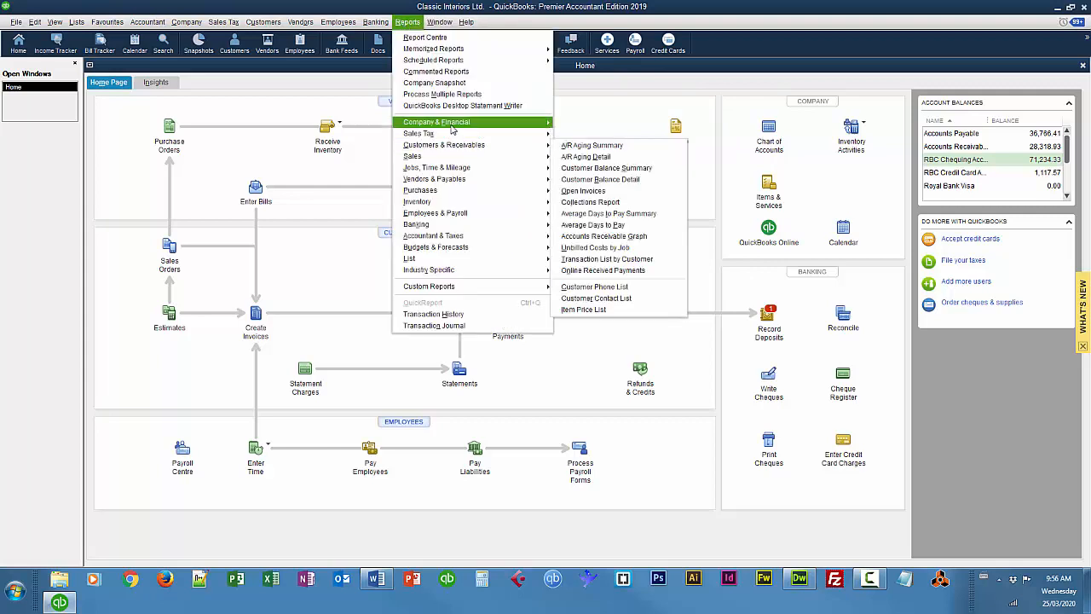
pyautogui.moveTo(517, 128)
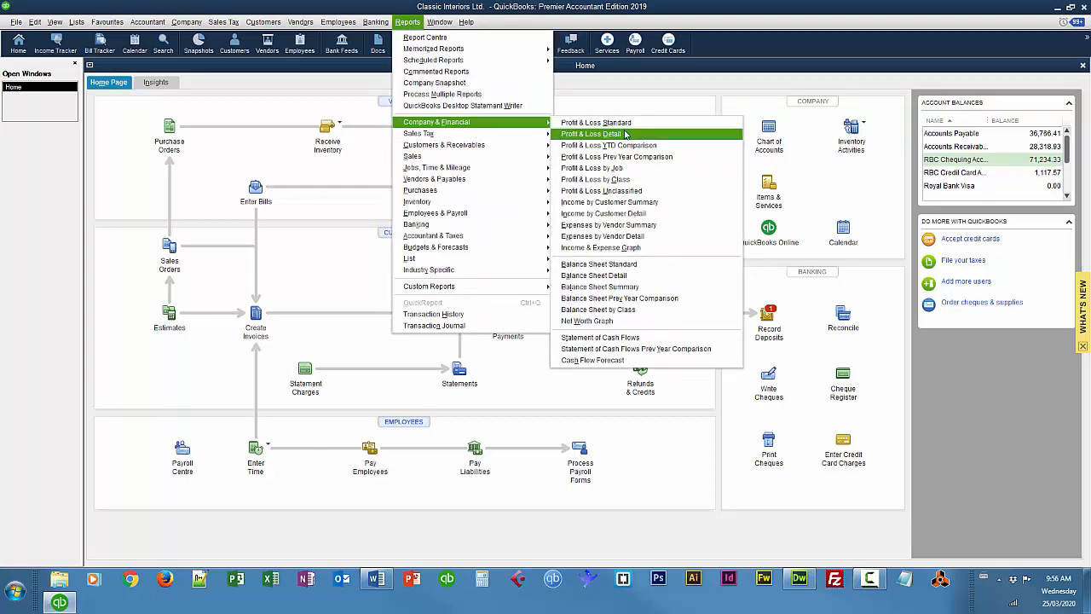
pyautogui.click(592, 134)
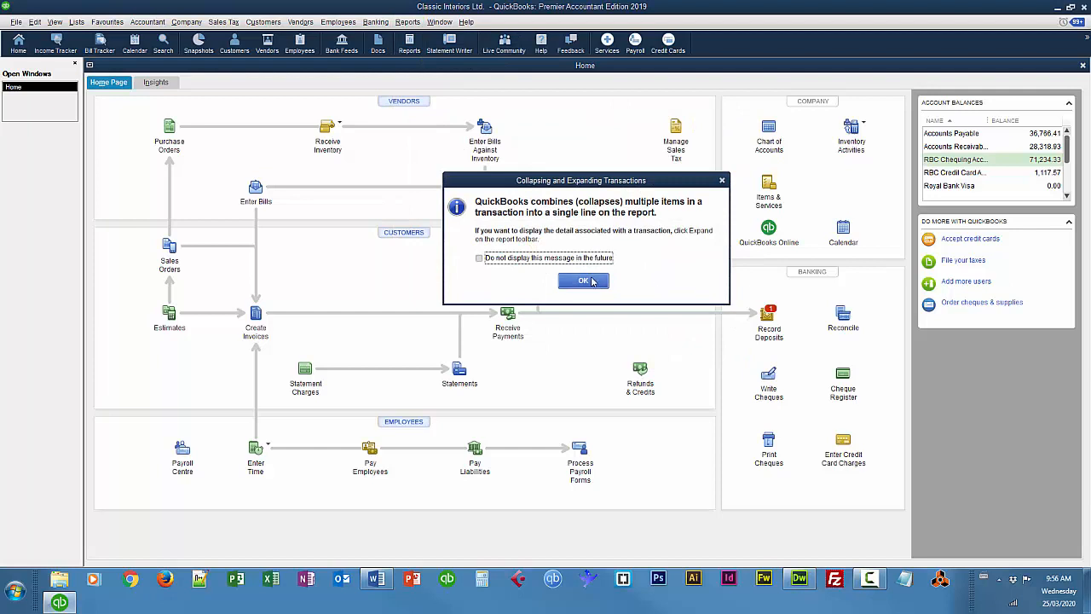
pyautogui.click(584, 281)
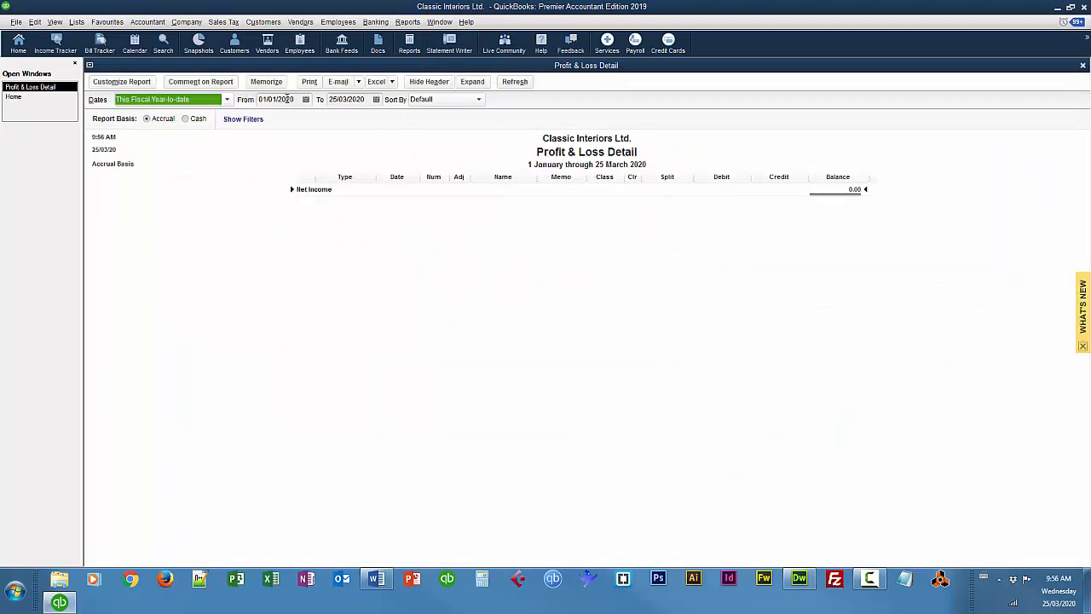
# Set the Profit & Loss Detail report's date range from 01/03/2016 to 31/03/2016
pyautogui.click(294, 98)
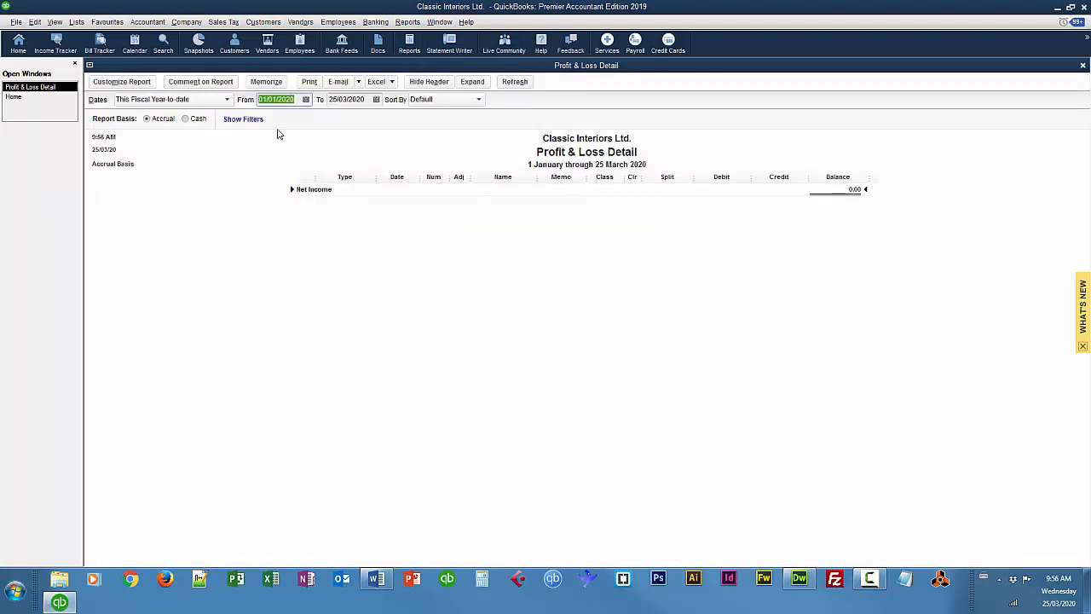
pyautogui.write('1')
pyautogui.write('/03/2016')
pyautogui.press('Tab')
pyautogui.write('31/03/201')
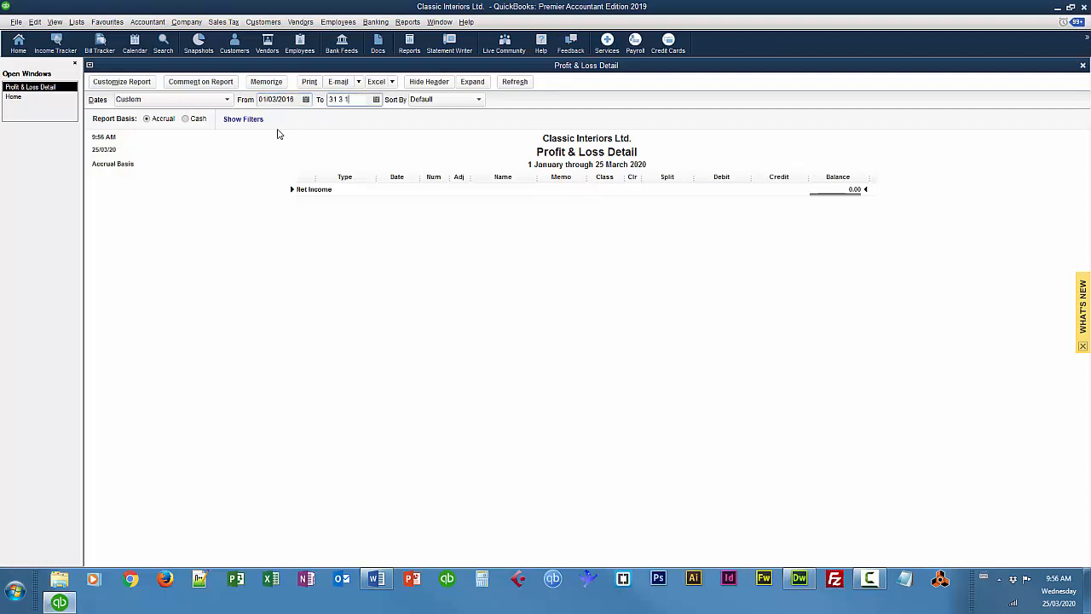
pyautogui.write('6')
pyautogui.press('Tab')
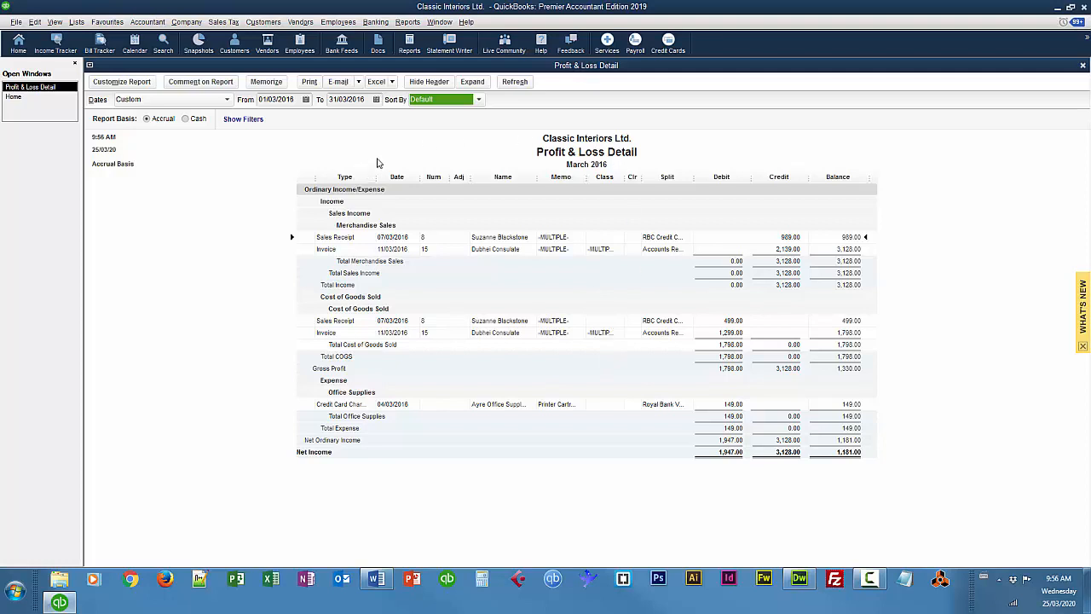
# Customize the report with a Class filter so it covers only the Carpet Department
pyautogui.click(123, 83)
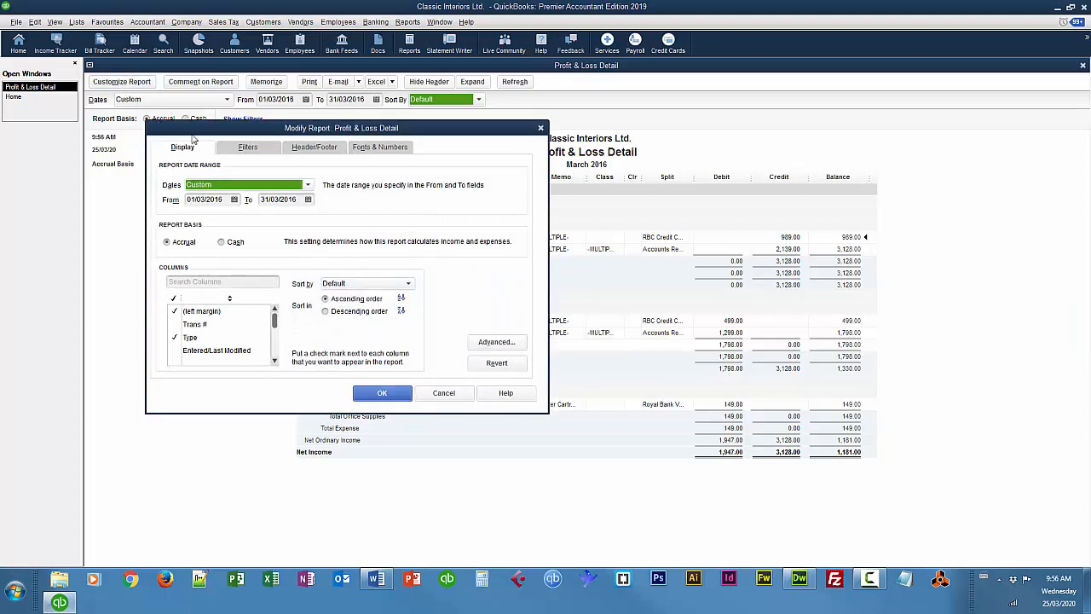
pyautogui.click(247, 150)
pyautogui.click(189, 264)
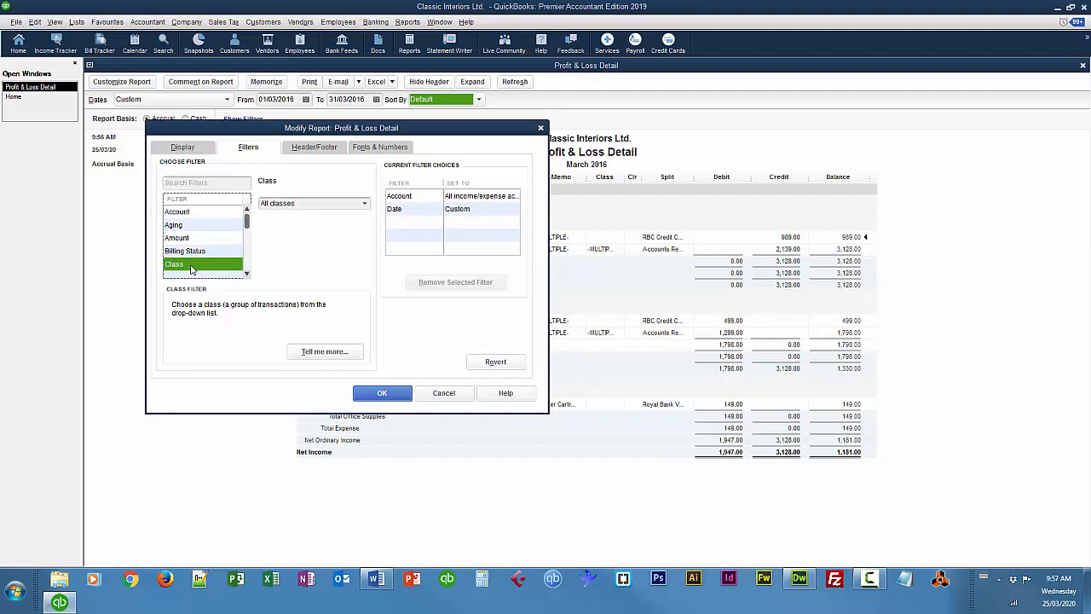
pyautogui.click(366, 204)
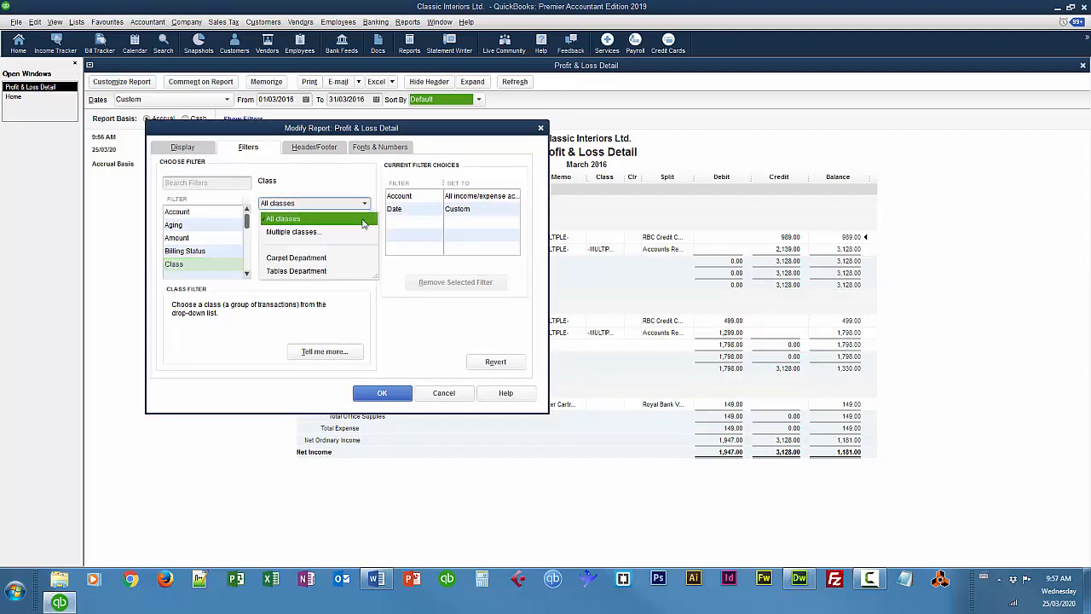
pyautogui.click(308, 259)
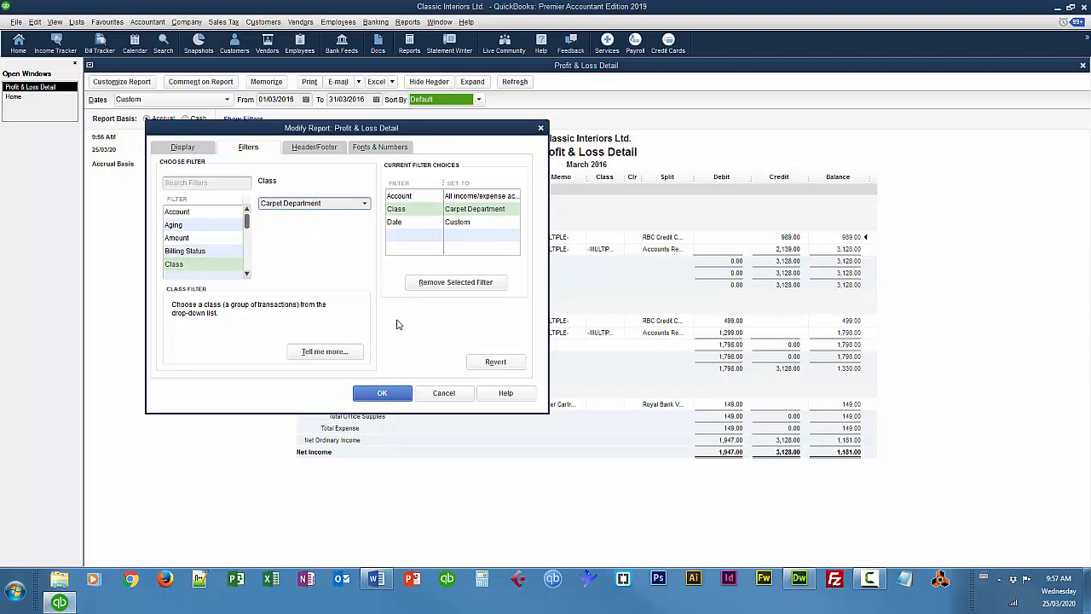
pyautogui.click(379, 391)
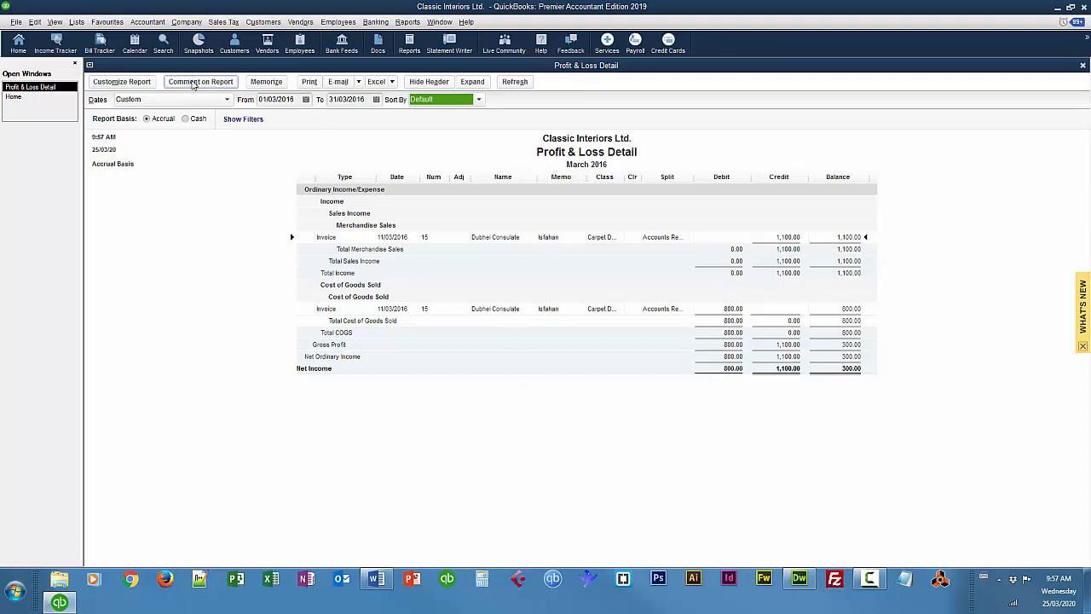
# Change the report's Class filter to Tables Department, and close the report without memorizing its settings
pyautogui.click(149, 82)
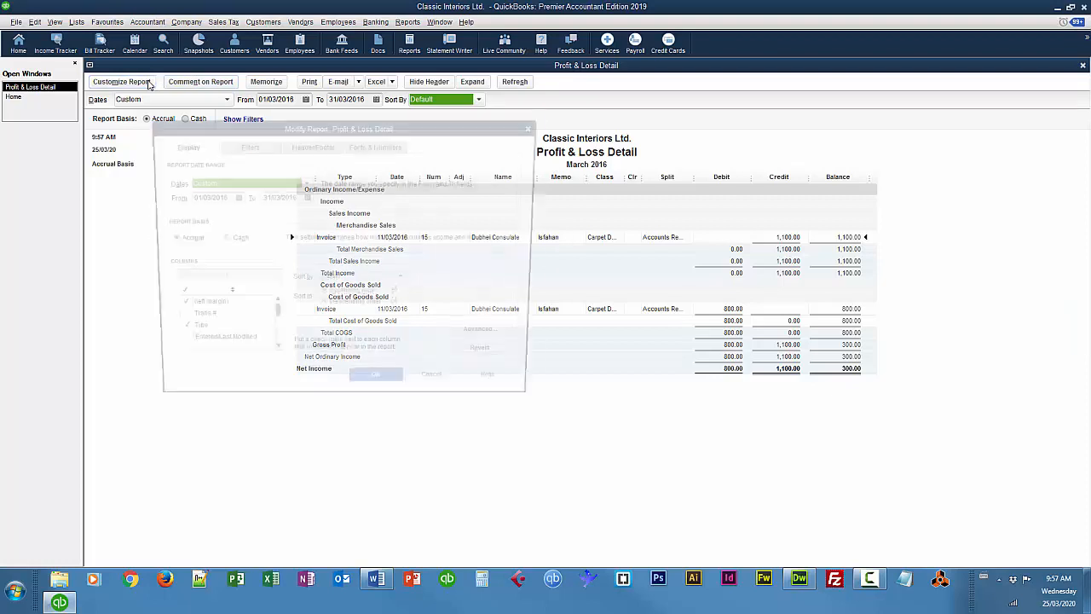
pyautogui.click(246, 147)
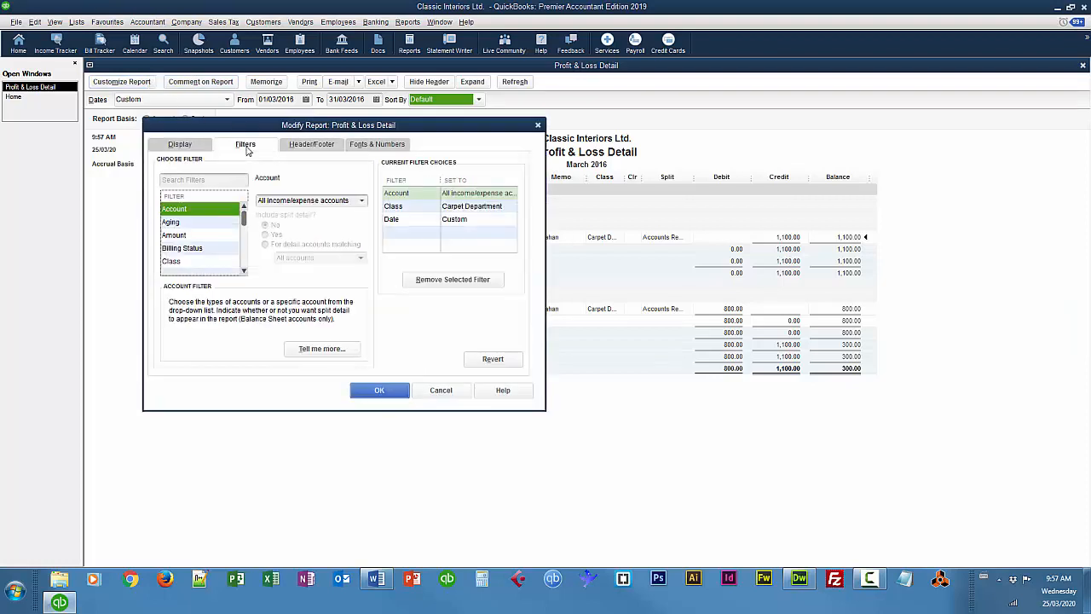
pyautogui.click(174, 264)
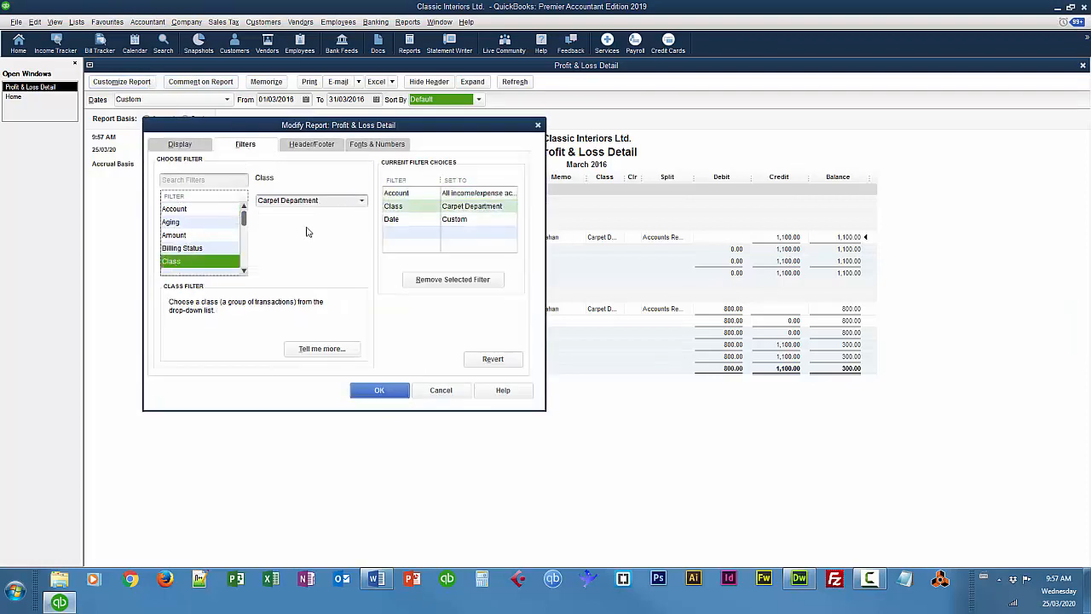
pyautogui.click(361, 200)
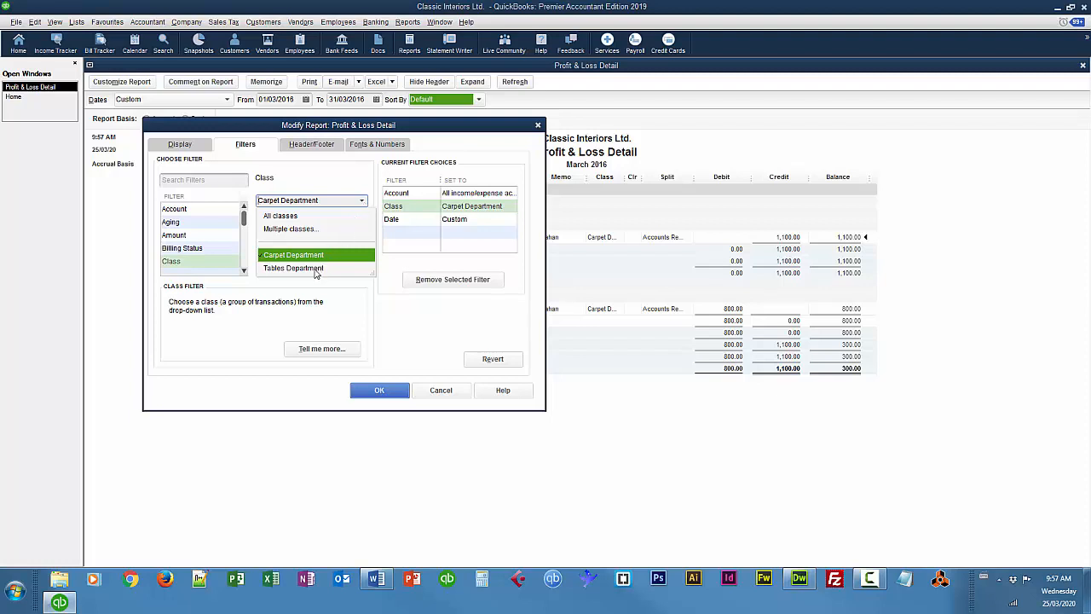
pyautogui.click(325, 267)
pyautogui.click(383, 393)
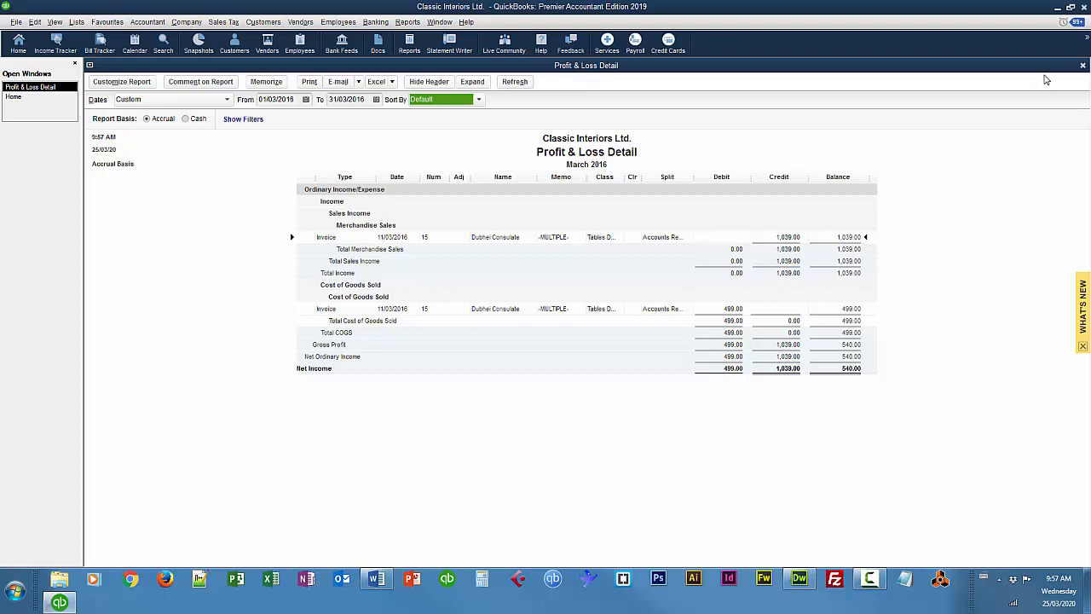
pyautogui.click(1084, 66)
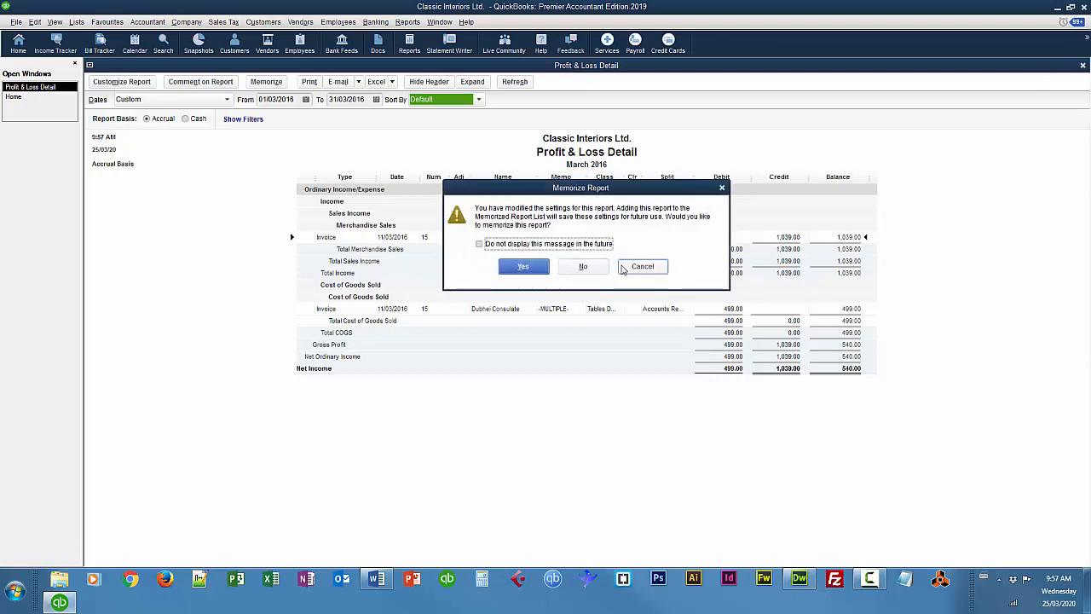
pyautogui.click(583, 265)
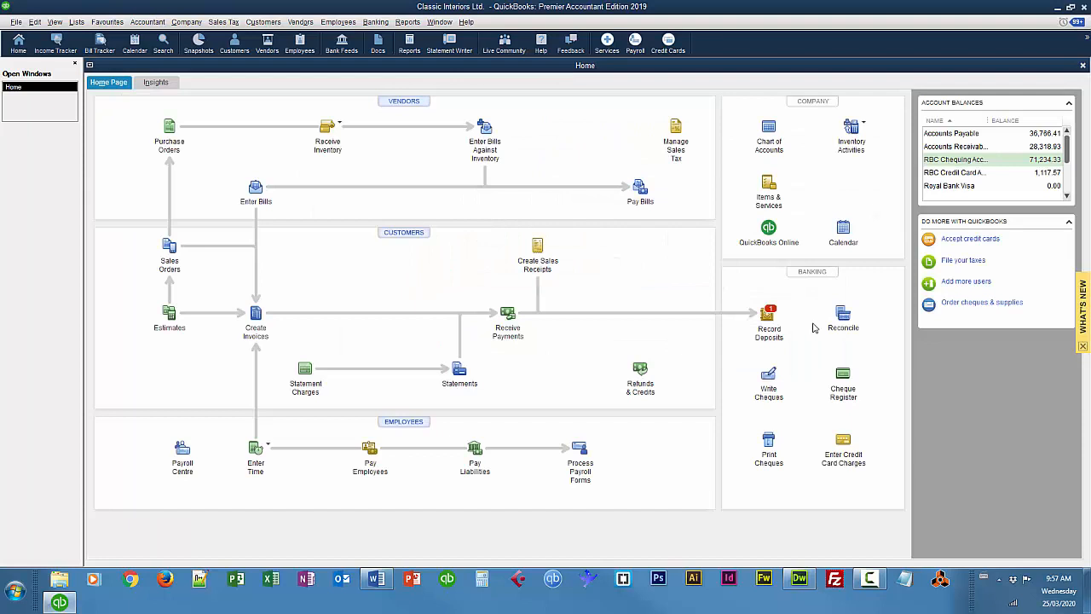